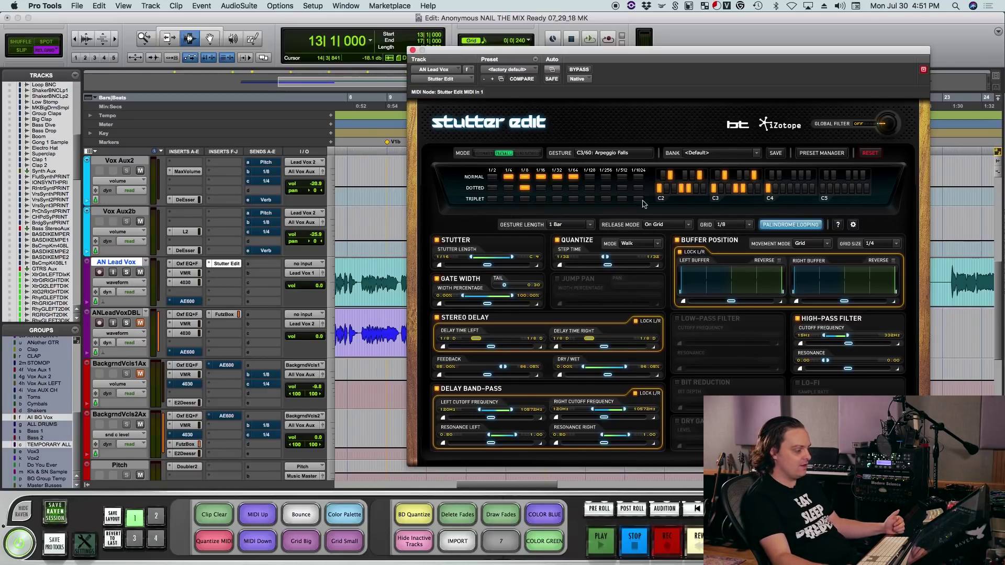
Step: Close the Stutter Edit plug-in window and create one new MIDI track in ticks below the AN Lead Vox track
left_click(413, 51)
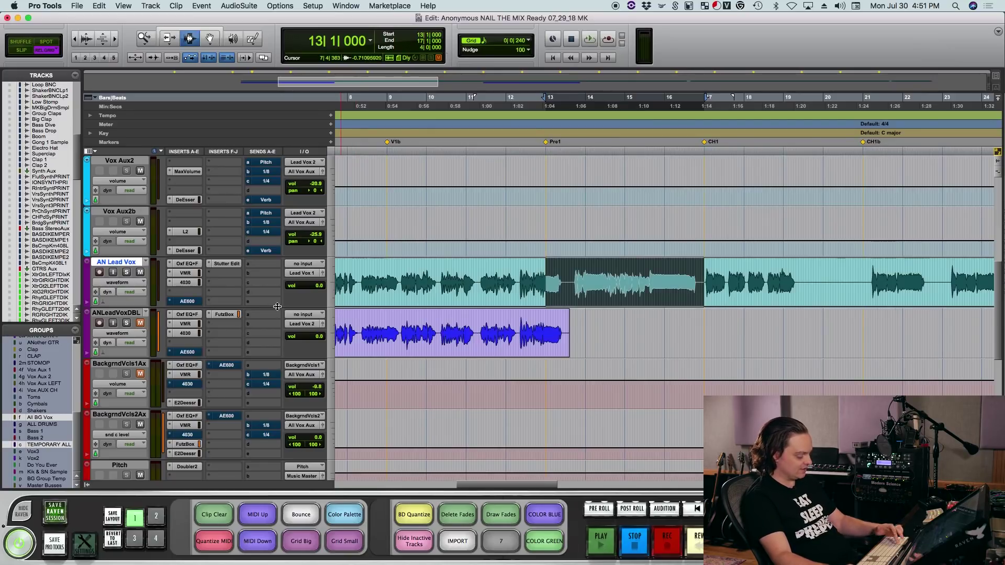
key("super+shift+n")
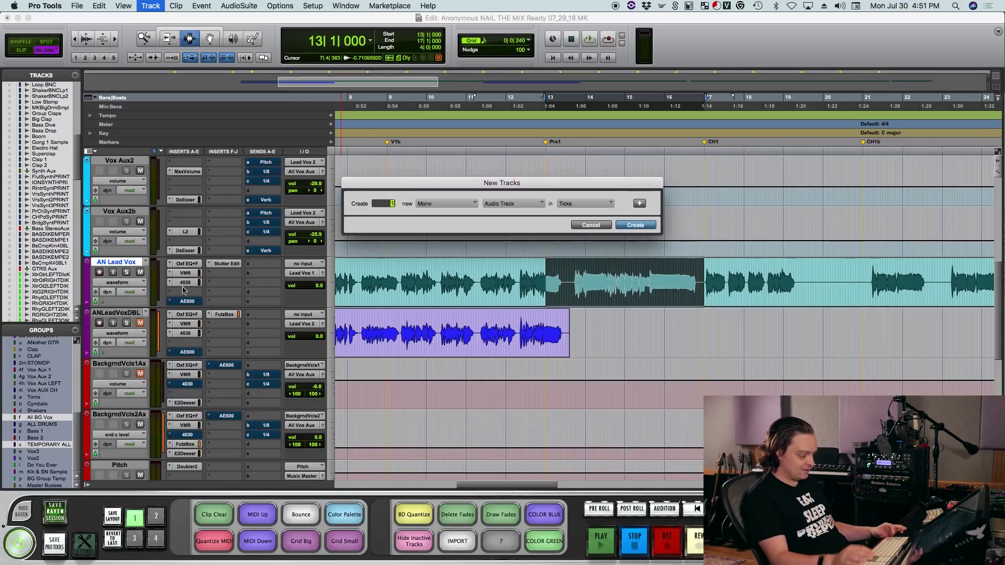
left_click(511, 204)
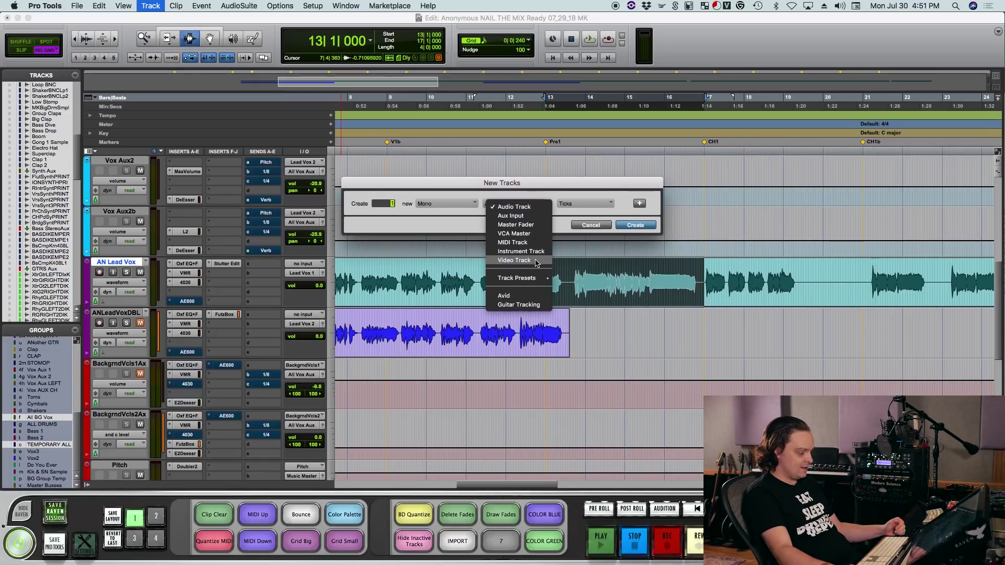
left_click(541, 242)
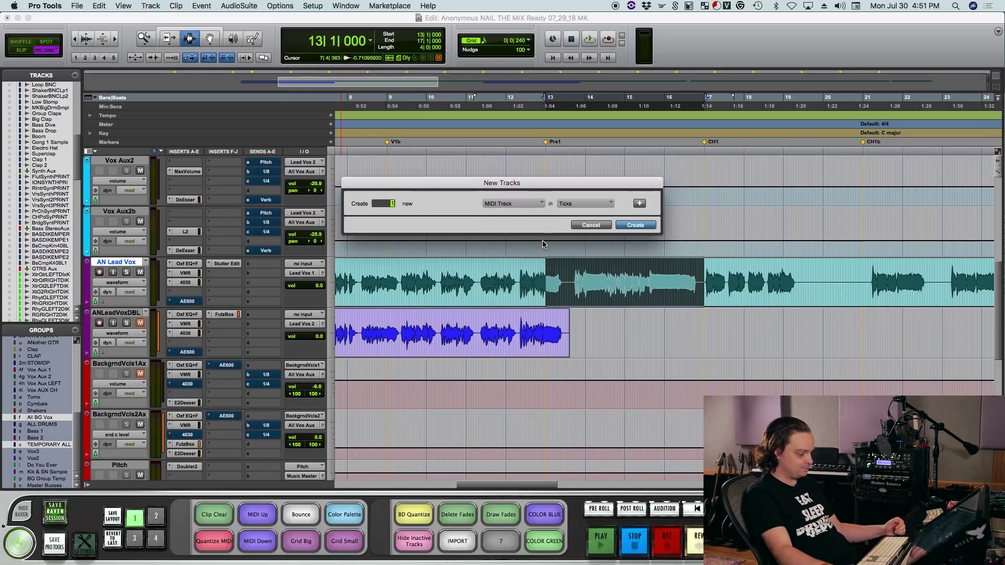
left_click(634, 226)
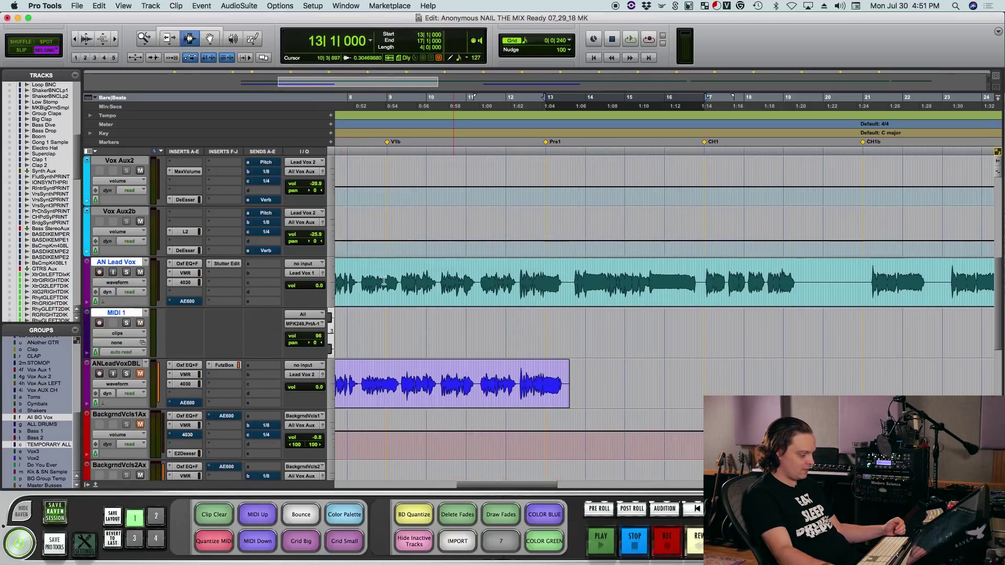
Step: Route the new MIDI track's output to AN Lead Vox - Stutter Edit MIDI In 1, channel-1, and name the track Stutter Midi Track
left_click(299, 326)
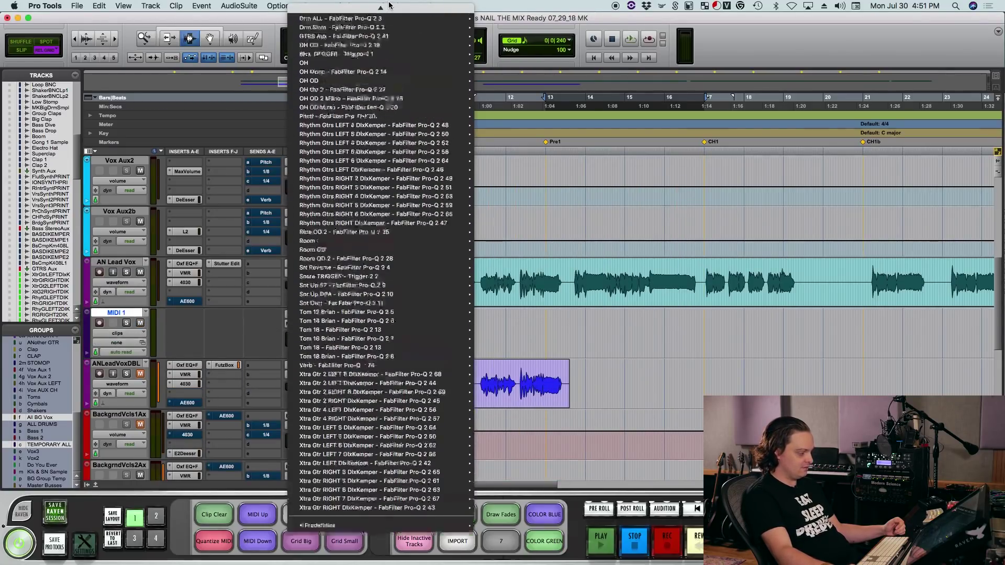
mouse_move(378, 31)
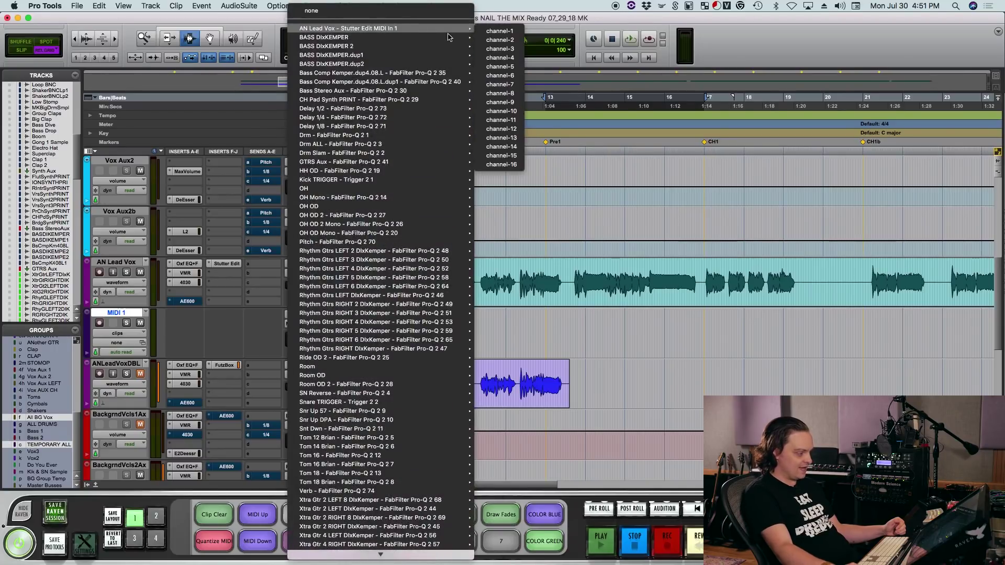
left_click(495, 32)
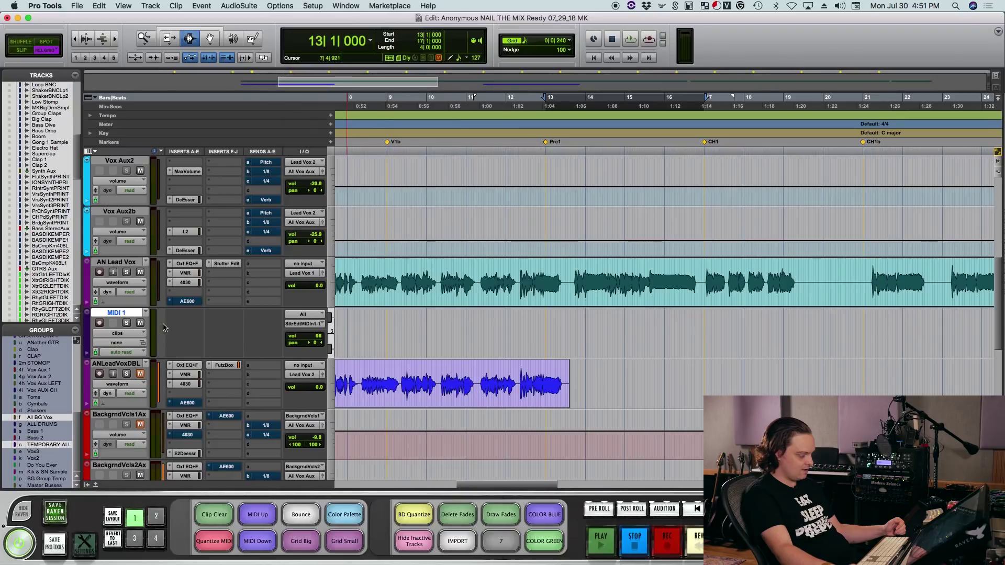
double_click(127, 316)
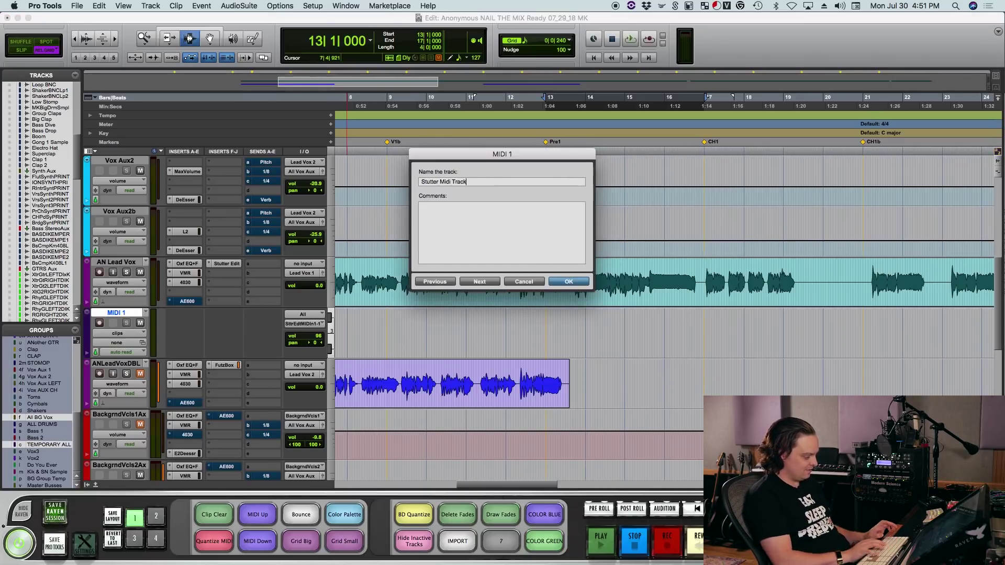
key("Return")
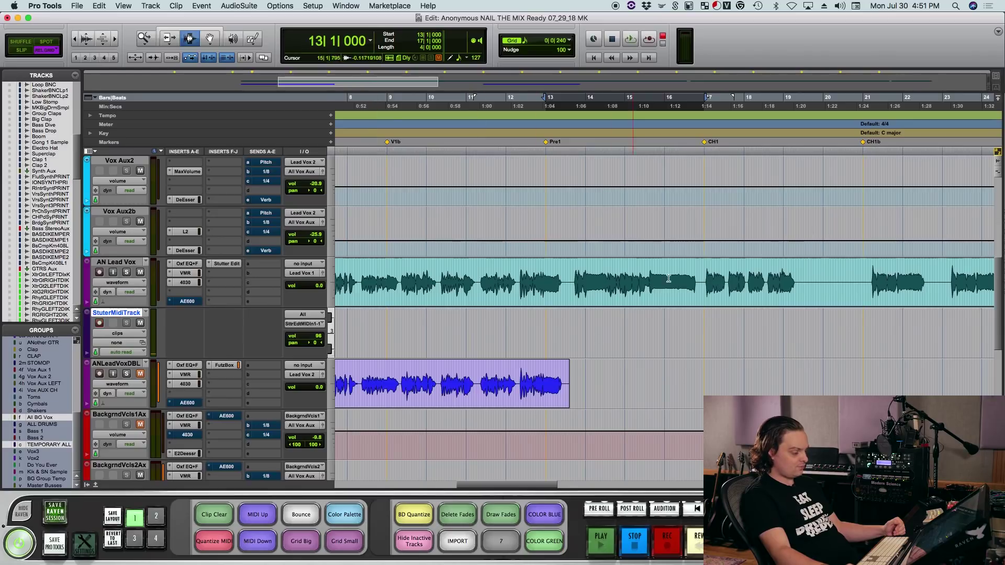
Step: Select bars 13 to 17 on the AN Lead Vox track and play the passage
left_click(705, 261)
left_click_drag(704, 261, 545, 261)
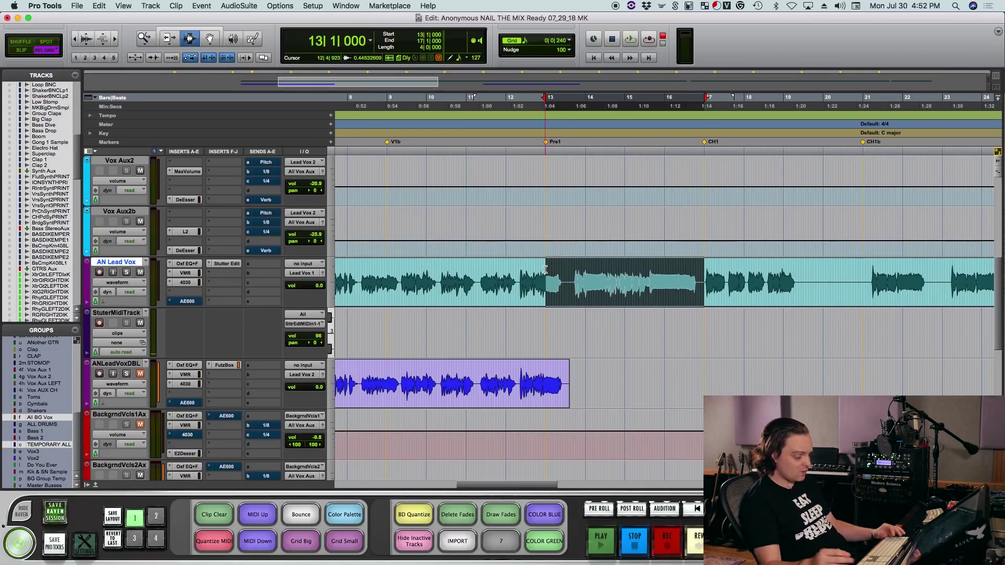
key("space")
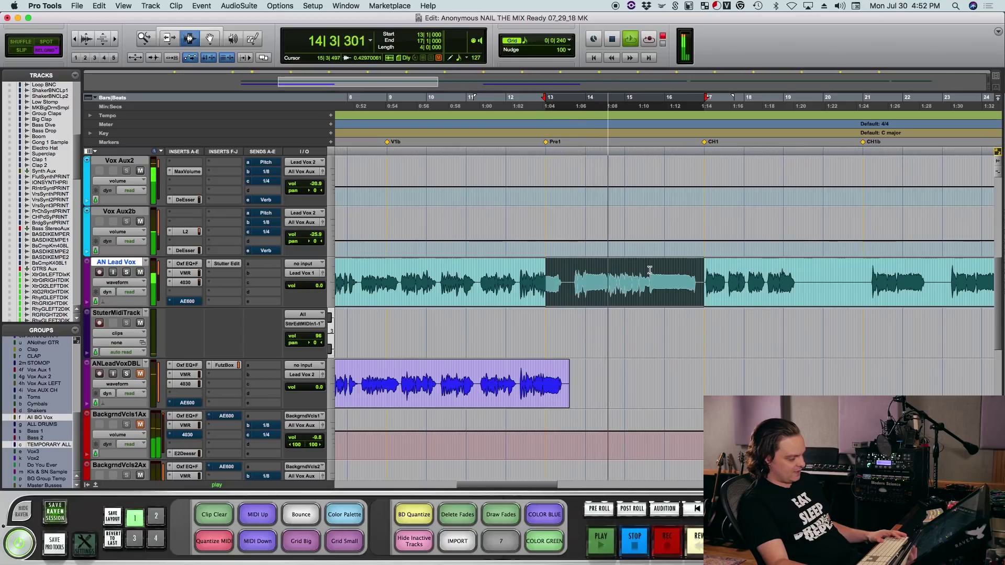
key("space")
Step: Select bars 15 to 17 on the AN Lead Vox track in Grid mode and audition the phrase leading into CH1
left_click(703, 267)
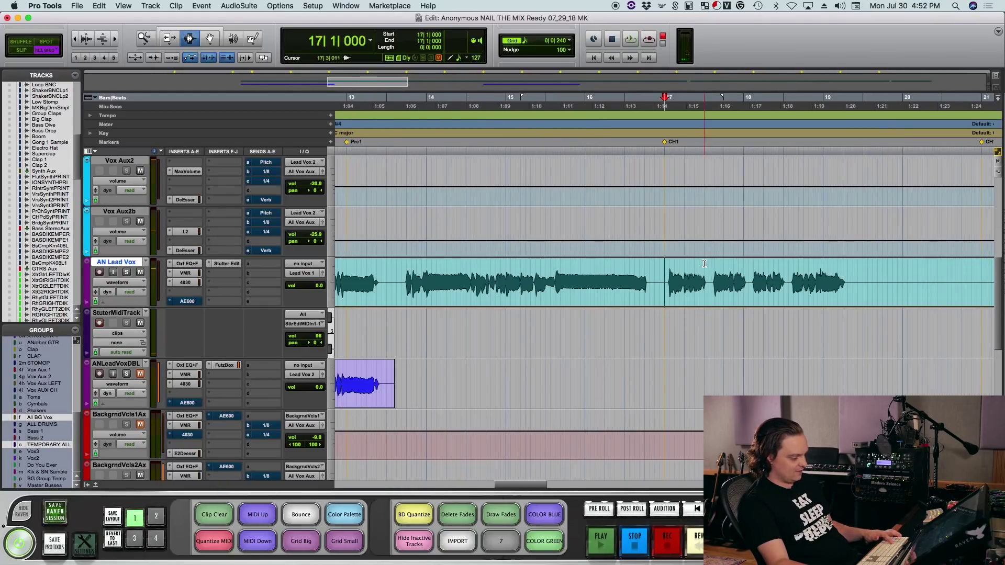
key("F2")
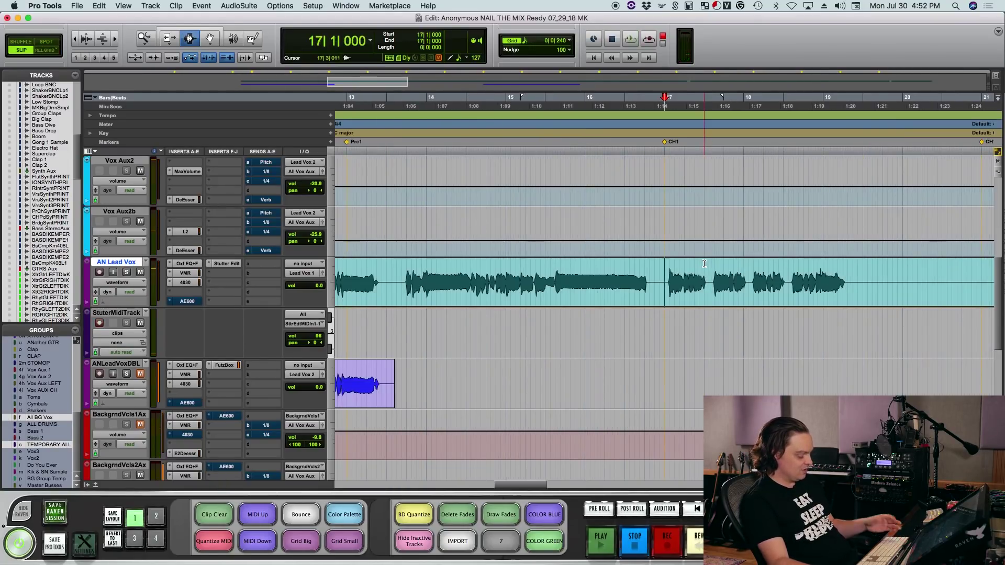
key("r")
key("F4")
left_click(585, 279, "shift")
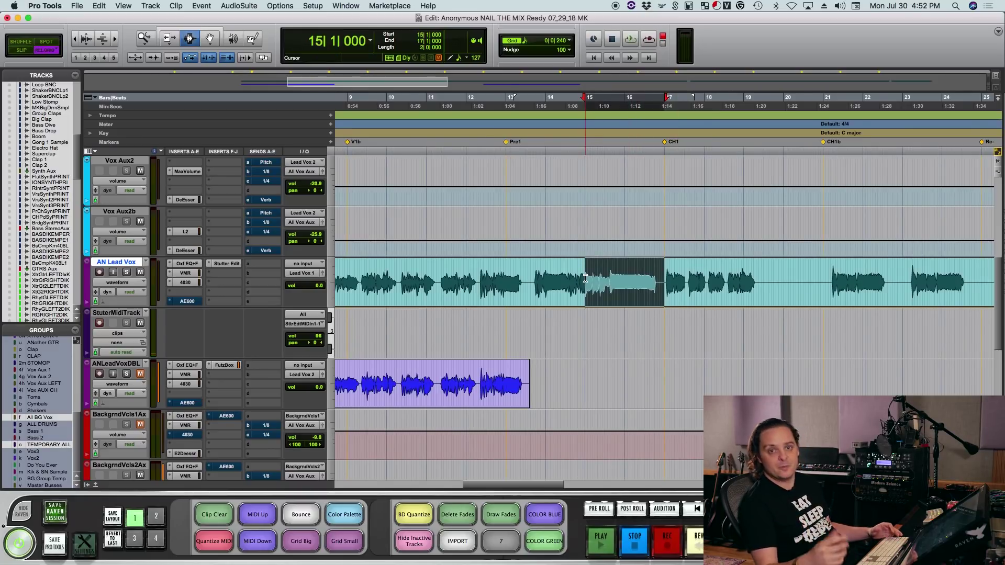
key("space")
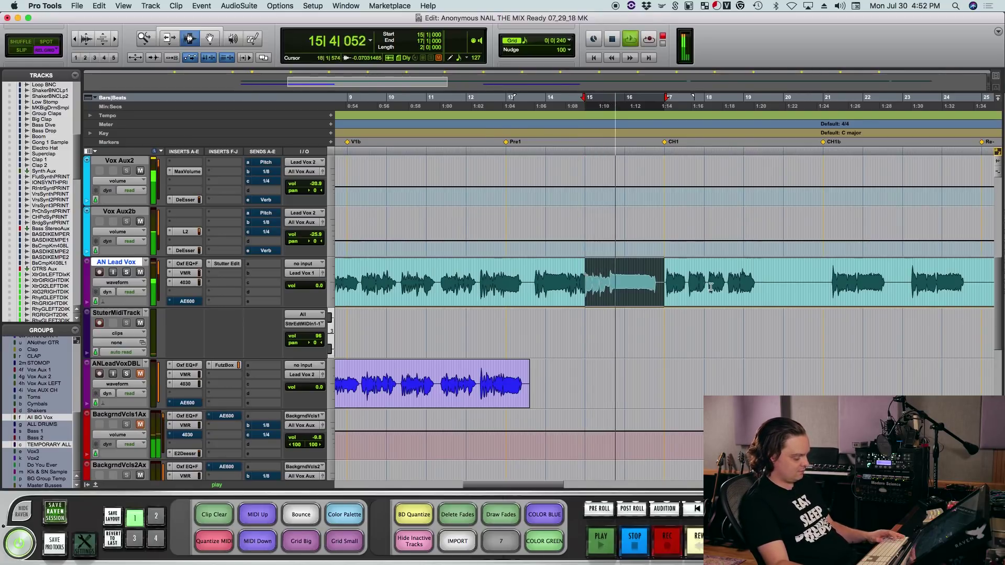
key("t")
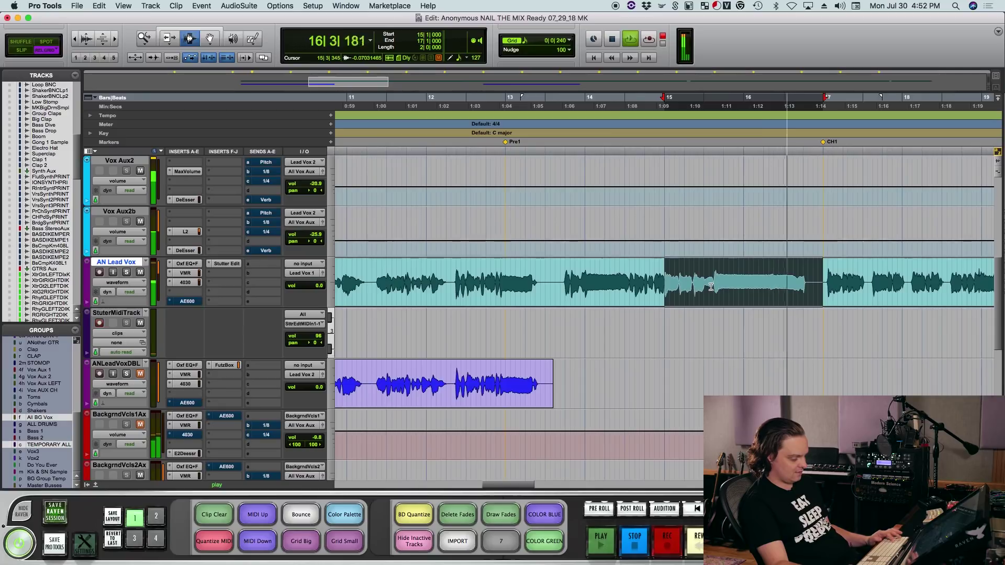
key("space")
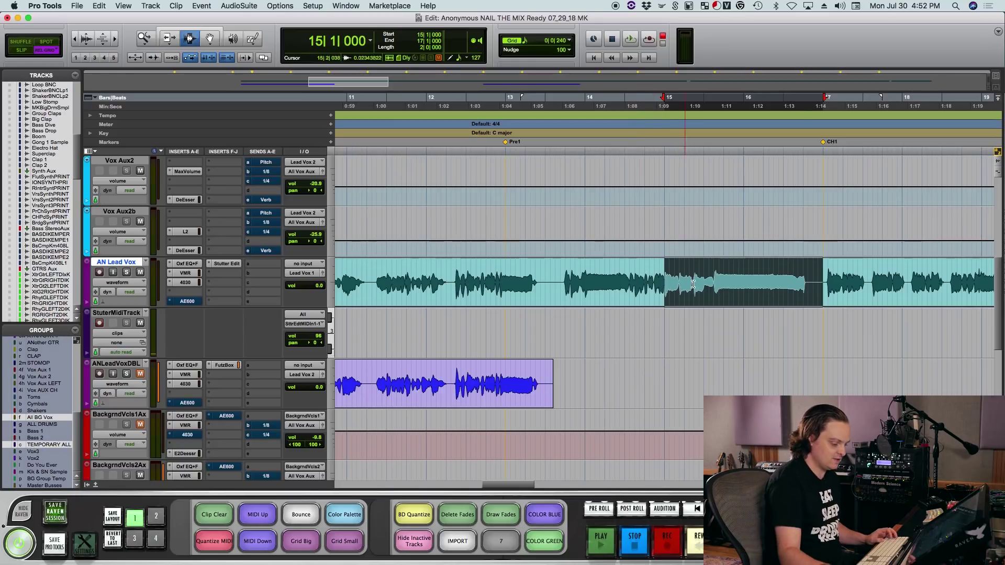
Step: Extend the selection to bars 14 through 18 and record two trigger notes on the Stutter Midi Track
left_click(901, 276, "shift")
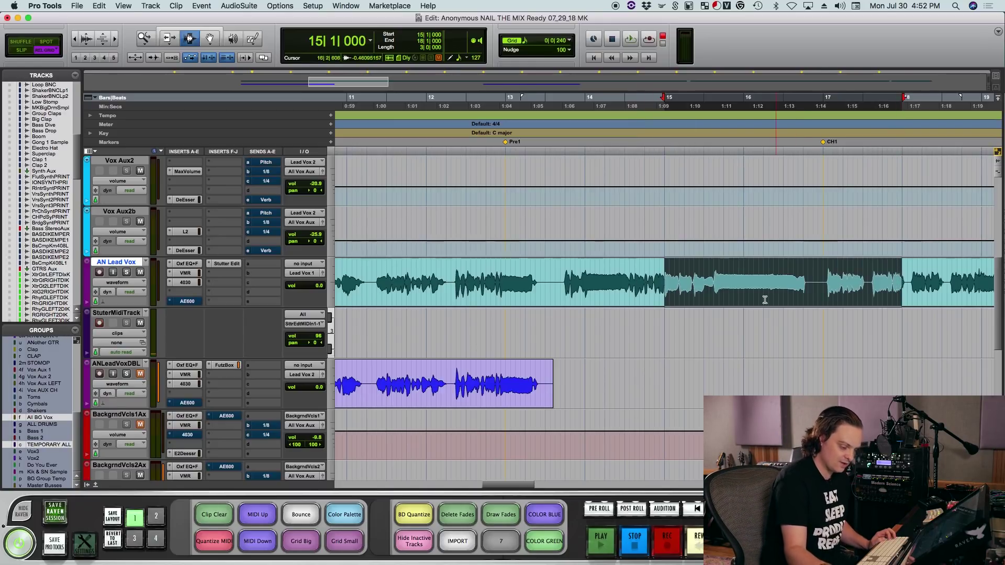
left_click(583, 276, "shift")
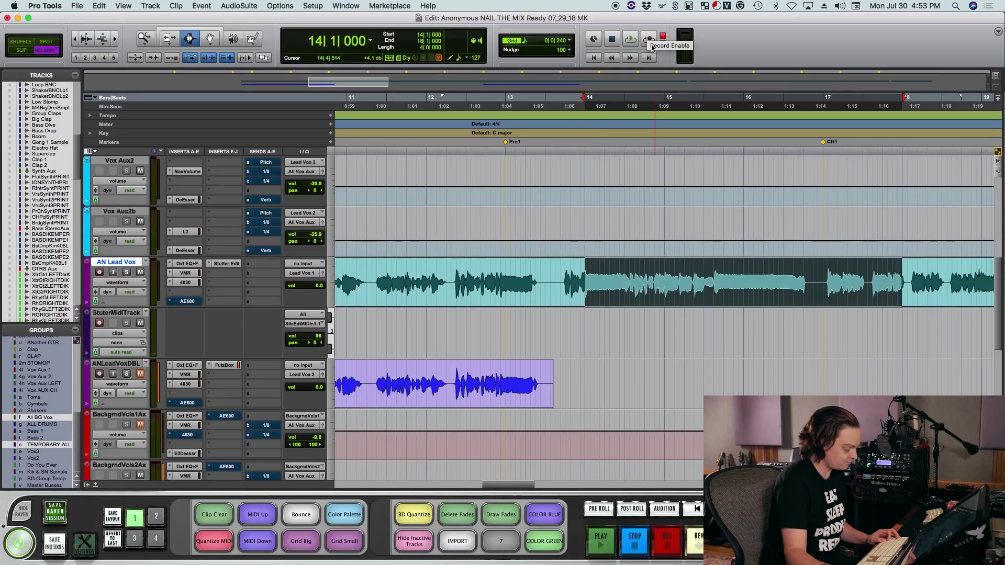
key("r")
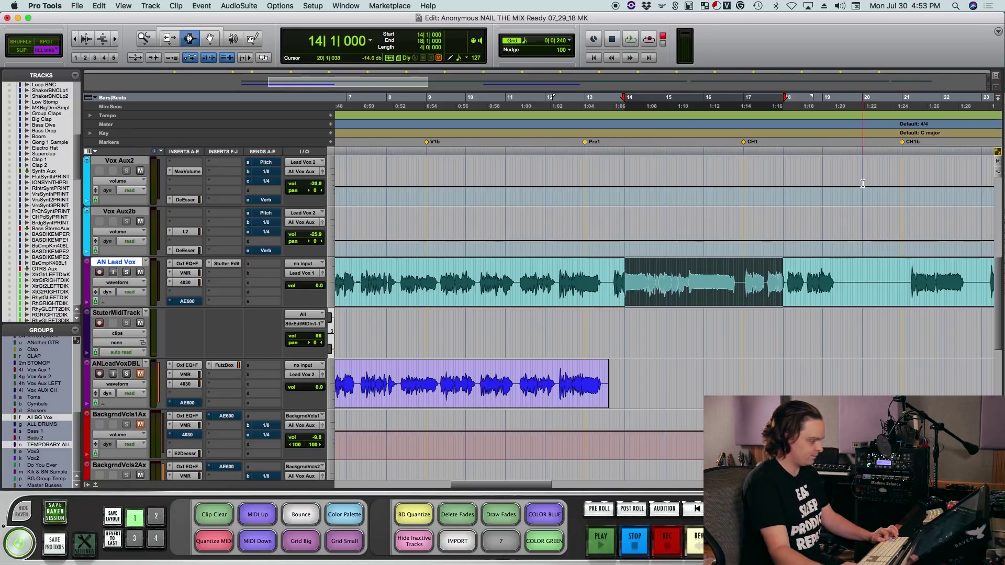
key("super+space")
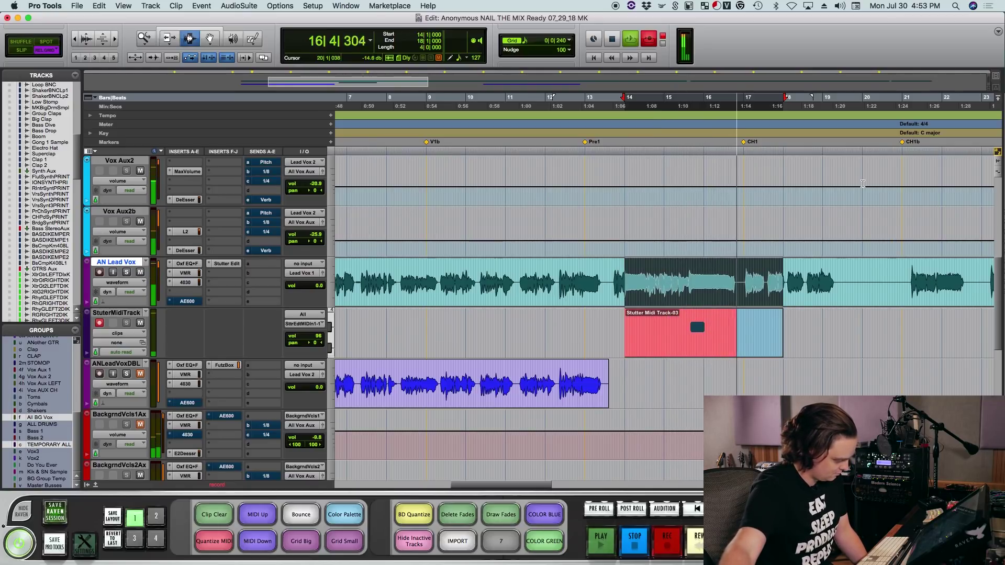
key("space")
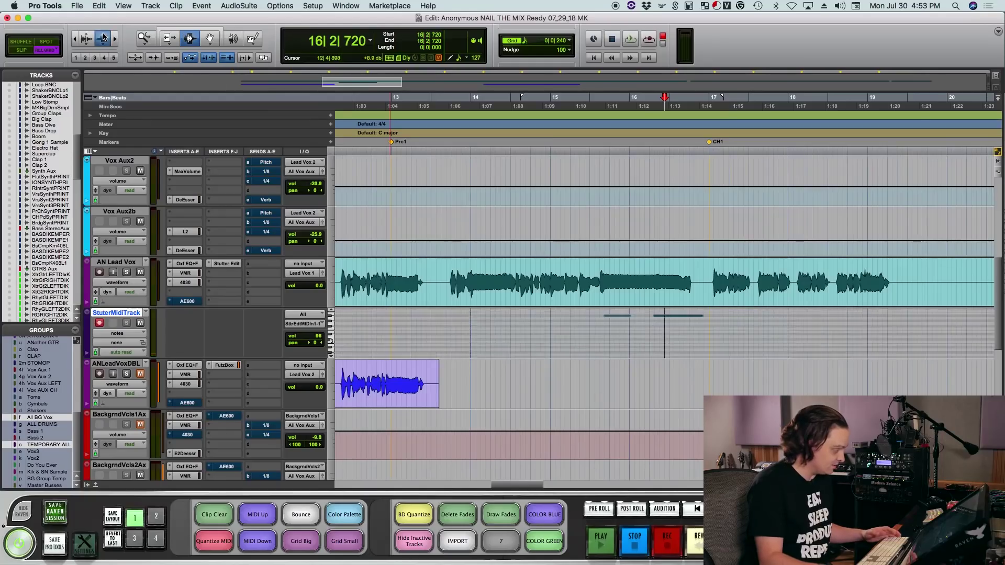
Step: Delete the first recorded note on the Stutter Midi Track and extend the remaining note's start back to 16|1|193
scroll(606, 336, "up", 5)
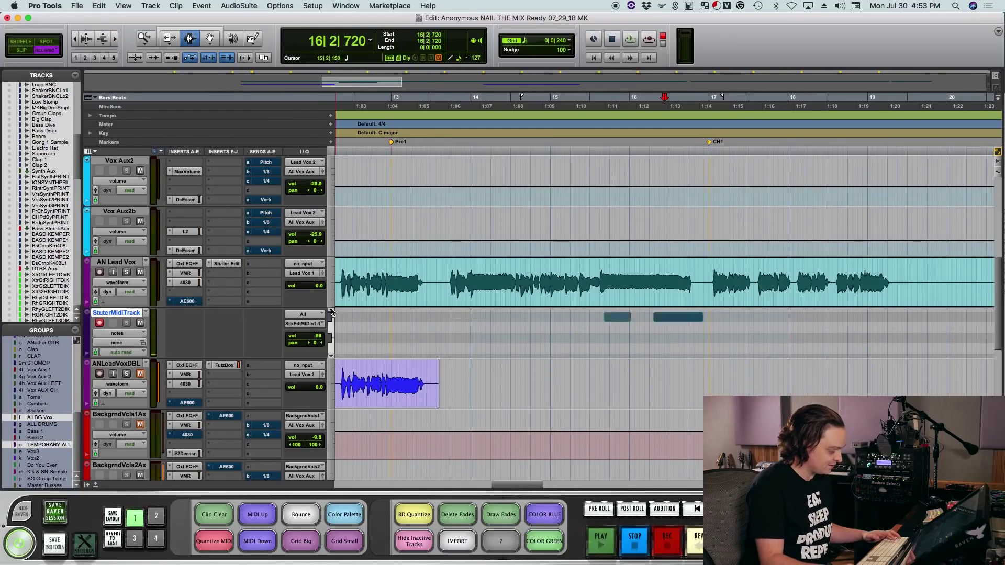
left_click_drag(595, 337, 636, 350)
key("Delete")
key("F4")
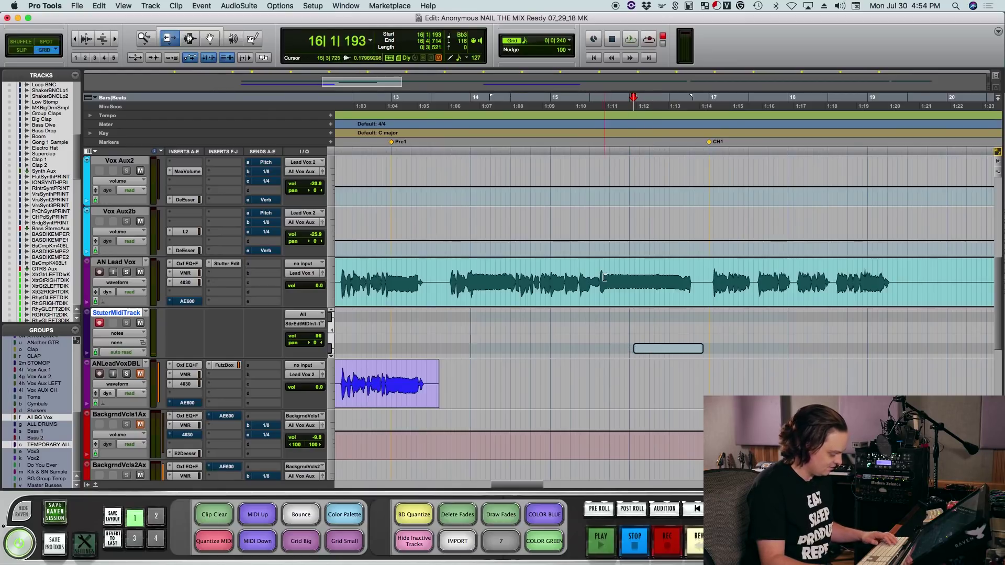
Step: Select the gap from 16|4|240 to 17|1|000 across the AN Lead Vox and Stutter Midi Track tracks
key("F7")
left_click(712, 267)
left_click_drag(712, 267, 702, 335)
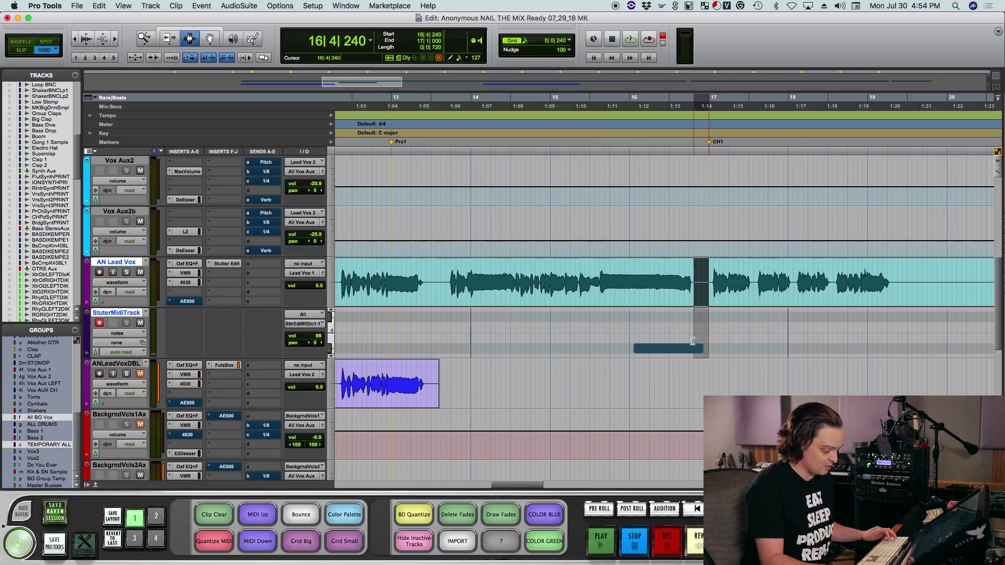
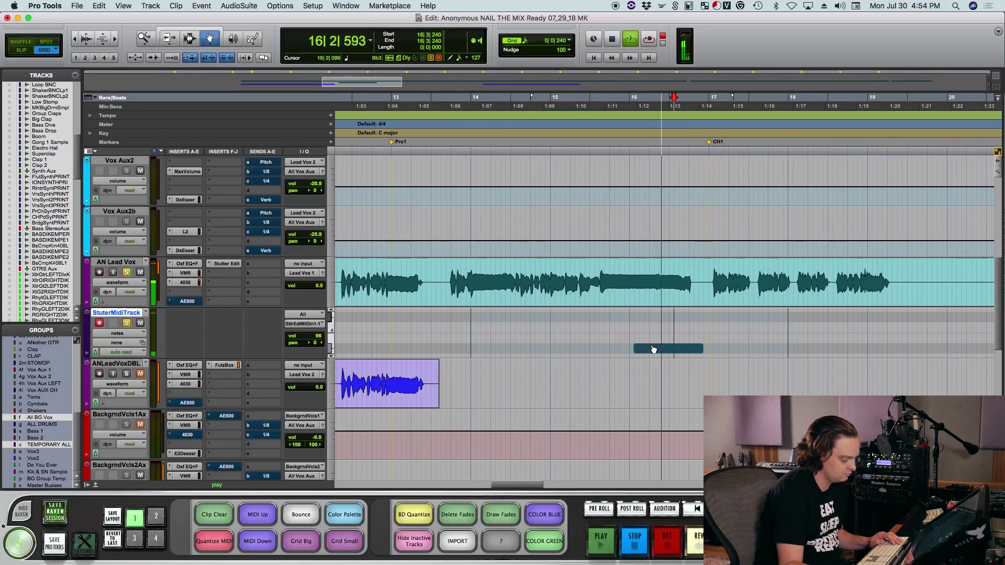
Step: Audition the stutter note at C4, and raise it to D4 with its start at 16|1|240
left_click_drag(653, 349, 654, 333)
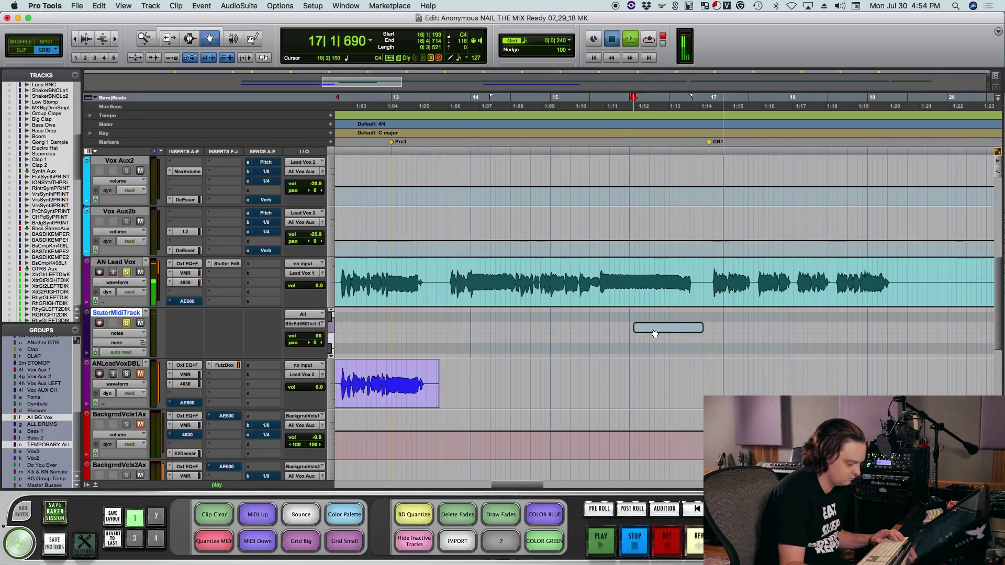
key("F7")
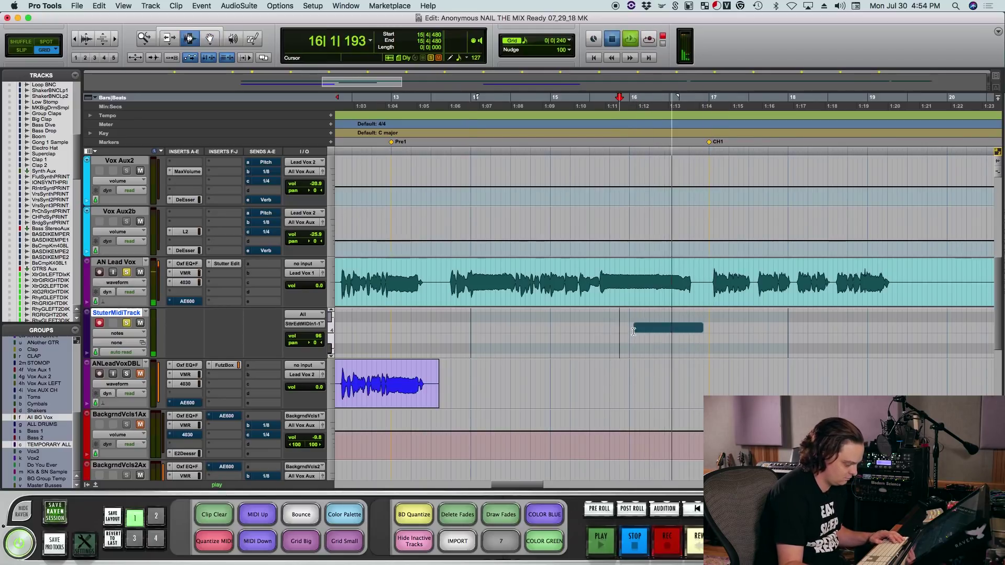
key("F8")
left_click_drag(635, 328, 642, 314)
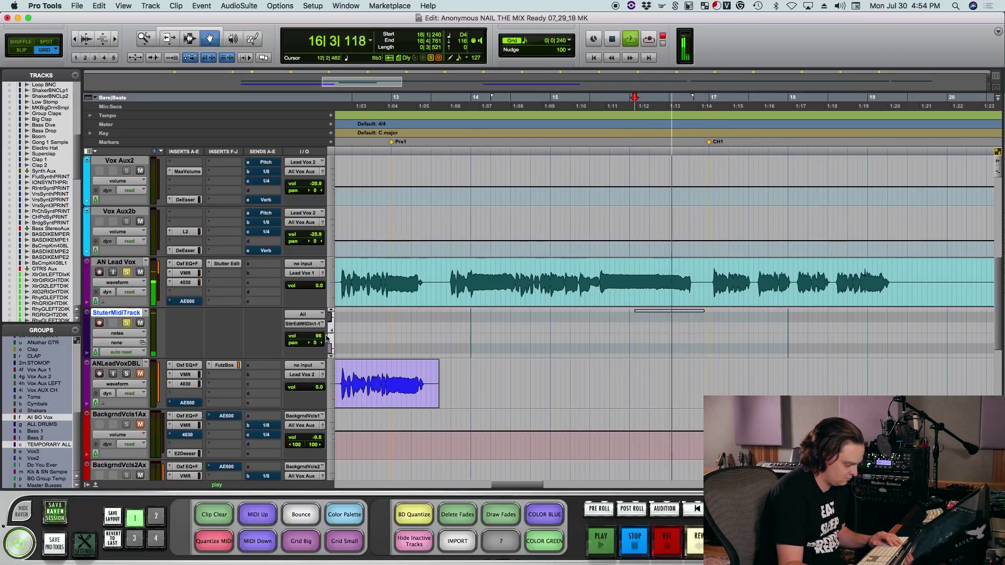
Step: Trim the stutter note's start to 16|2|000 and raise the note to E4
scroll(470, 330, "up", 3)
left_click(680, 338)
key("F7")
key("F8")
key("F7")
key("F6")
left_click_drag(635, 338, 662, 319)
key("F8")
Step: Play from 15|3|000 to audition the trimmed stutter note with the soloed lead vocal
key("space")
key("F7")
left_click(588, 329)
key("space")
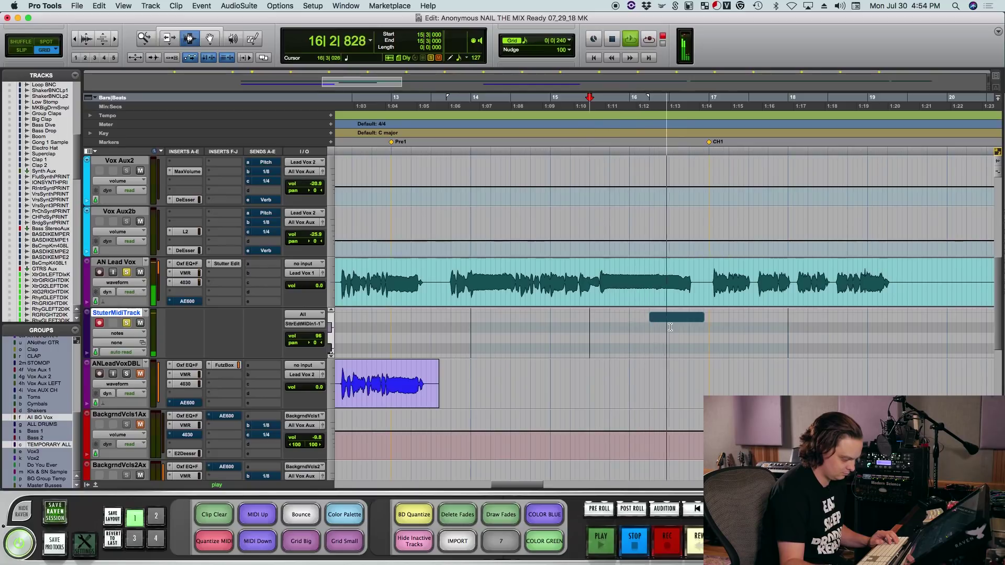
key("F8")
key("space")
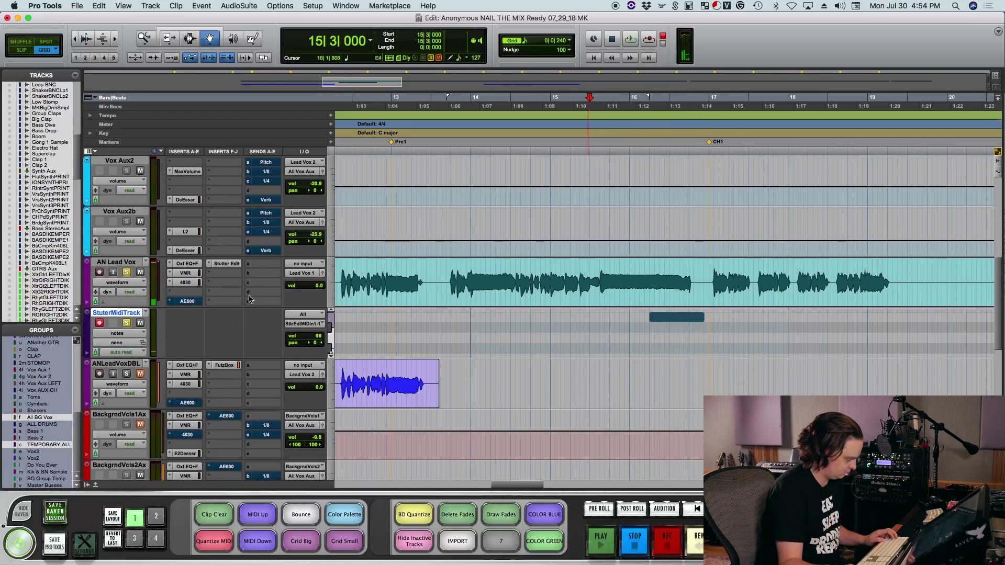
Step: Unsolo the AN Lead Vox and Stutter Midi Track tracks and play the stutter passage in the full mix
left_click(126, 273)
key("space")
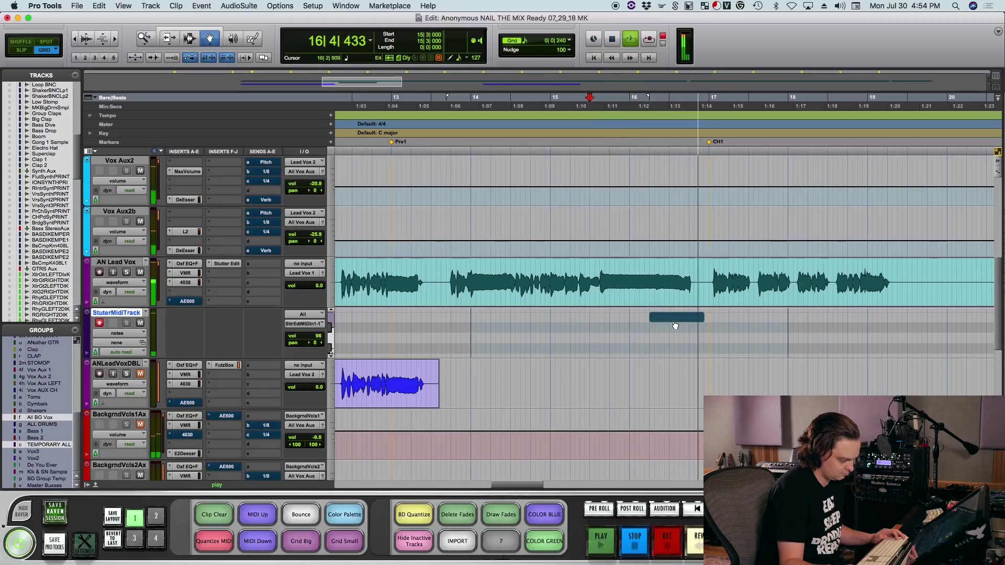
key("space")
Step: Move the stutter note to G4 and audition it from 15|4|720
left_click_drag(675, 319, 671, 338)
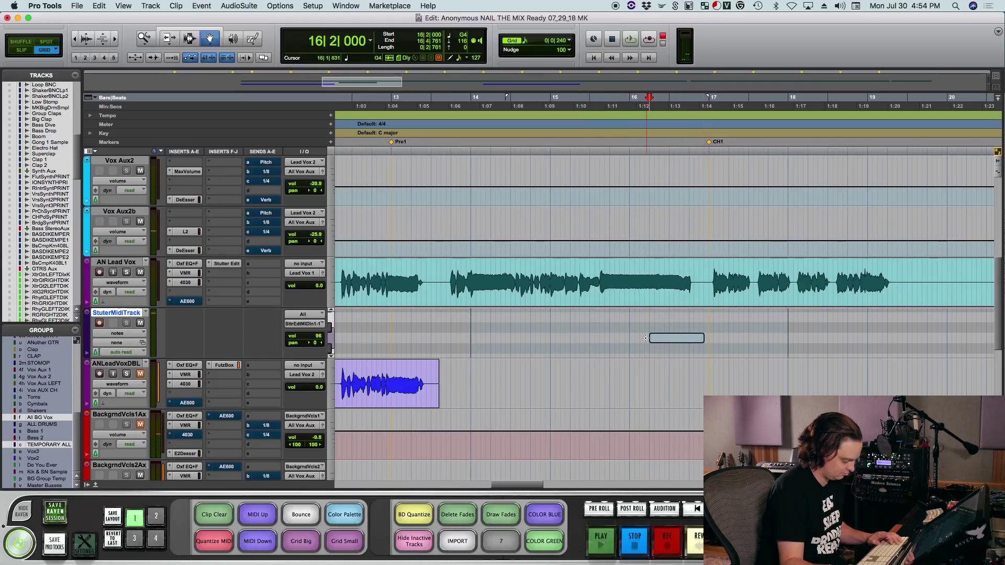
left_click(625, 339)
key("space")
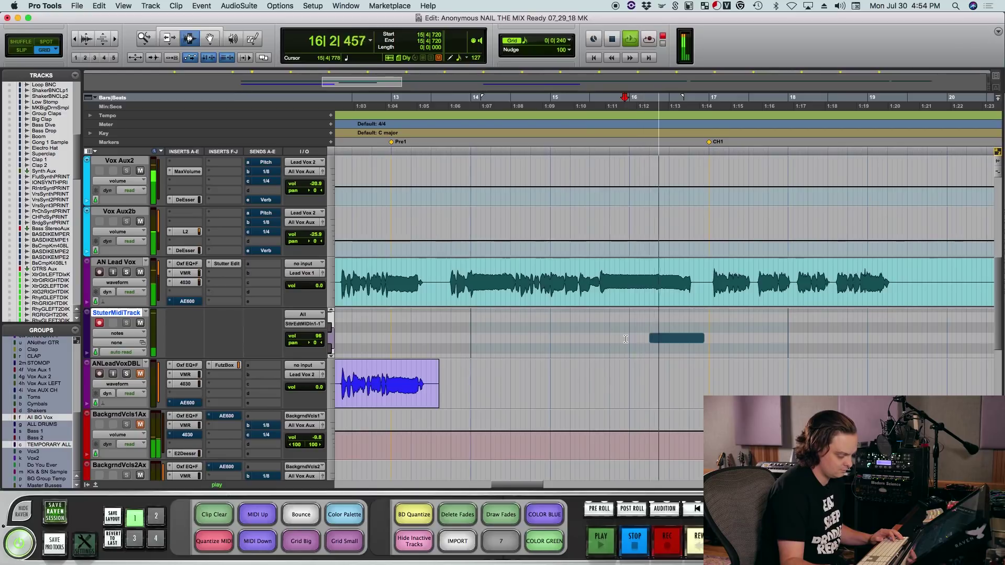
Step: Trim the stutter note's start to 16|3|000 and audition it with playback from 15|3|000
left_click_drag(649, 339, 668, 339)
key("space")
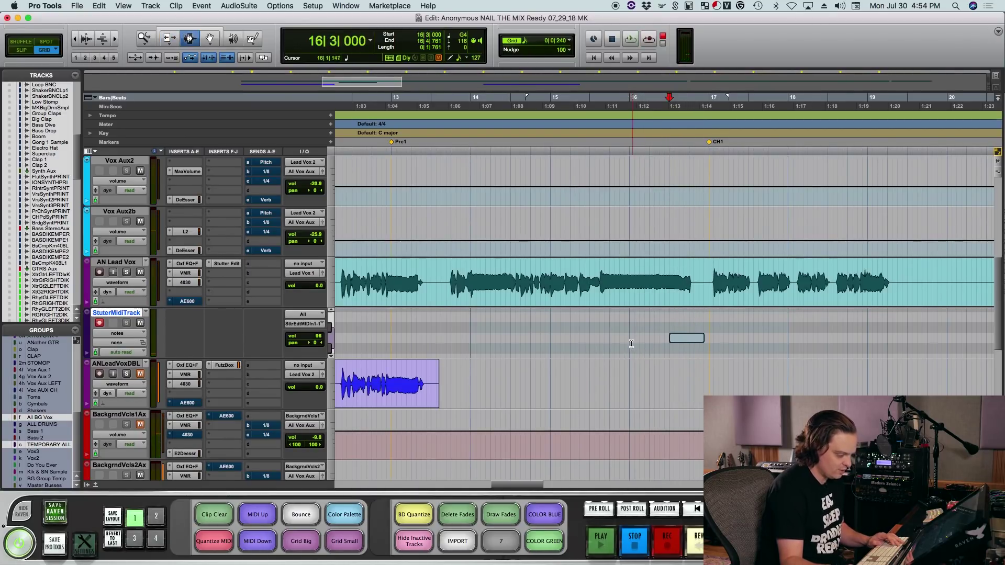
left_click(629, 340)
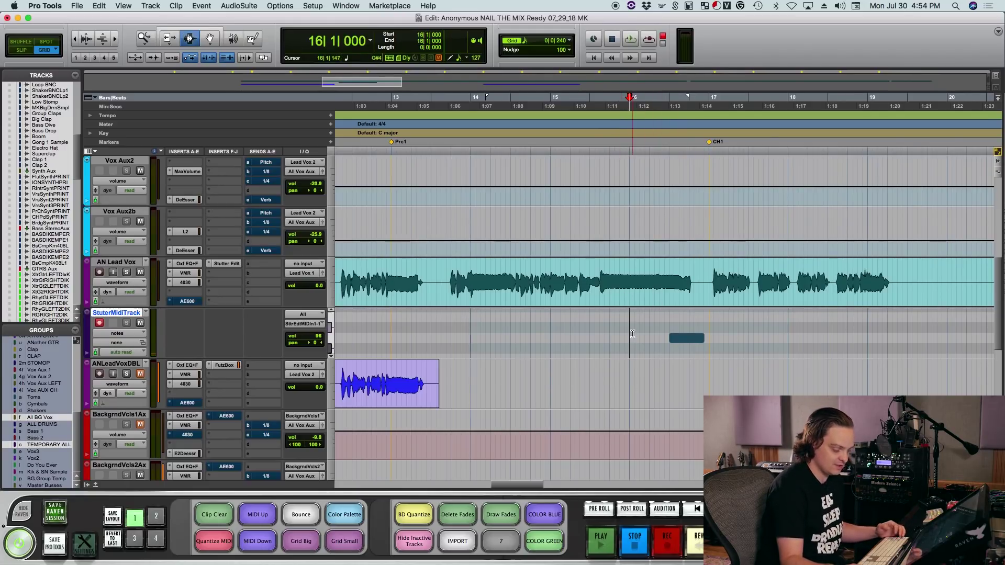
key("super+KP_1")
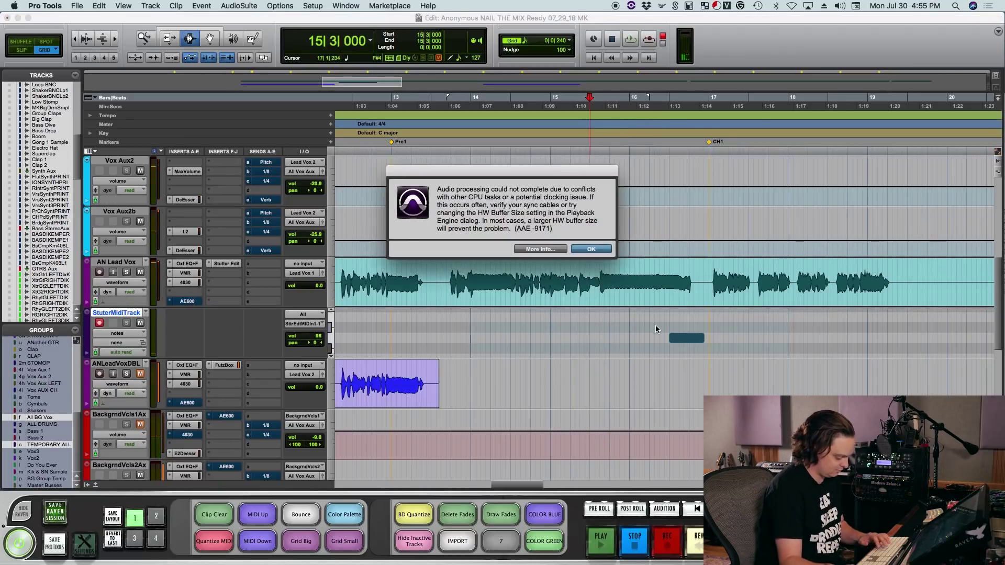
key("Return")
key("space")
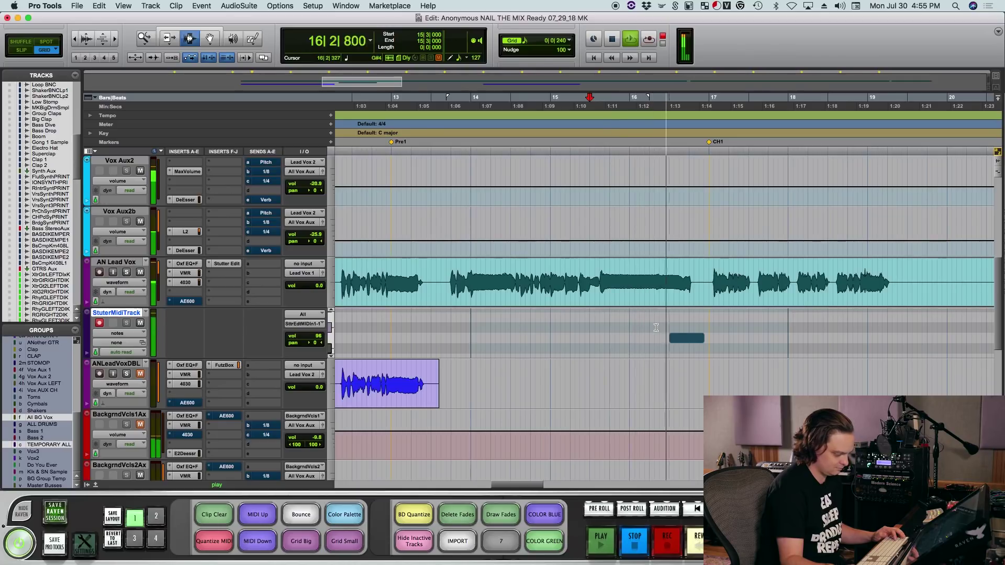
Step: Raise the stutter note to A4 and place the playback start at 16|1|000
key("F8")
key("space")
left_click_drag(689, 340, 690, 324)
key("F7")
left_click(629, 318)
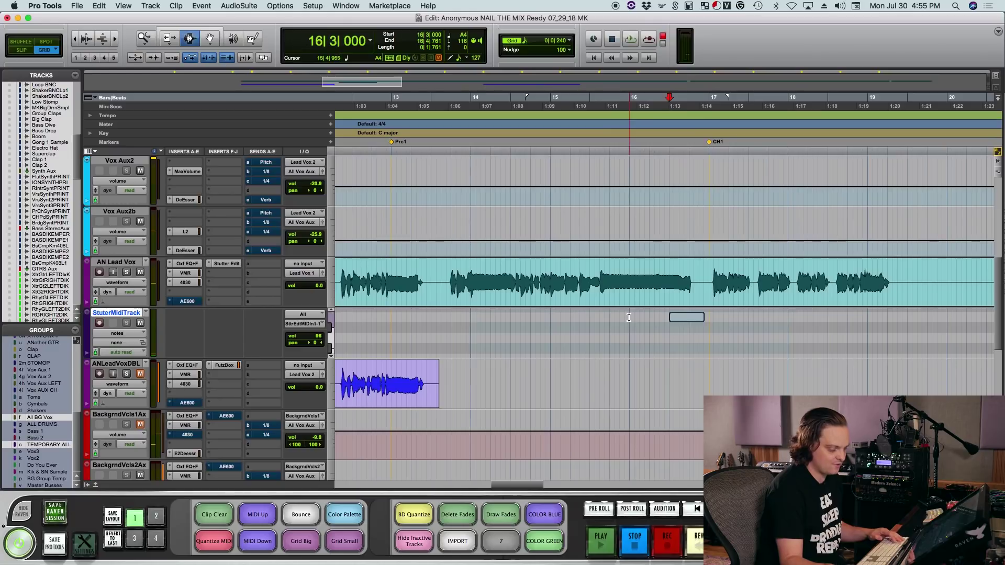
left_click(331, 311)
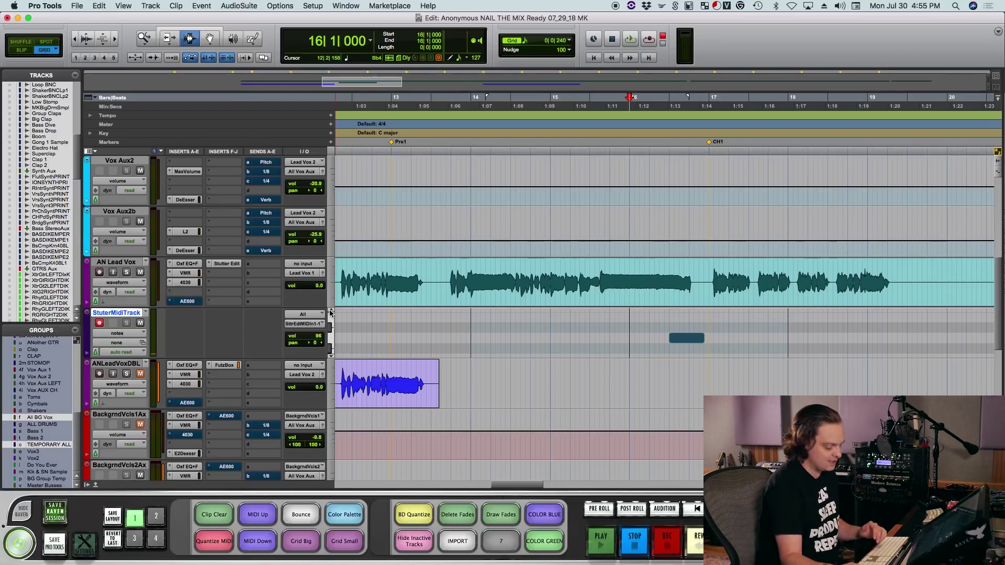
Step: Audition the A4 note in Slip mode and extend its start back to about 16|1|000
key("F2")
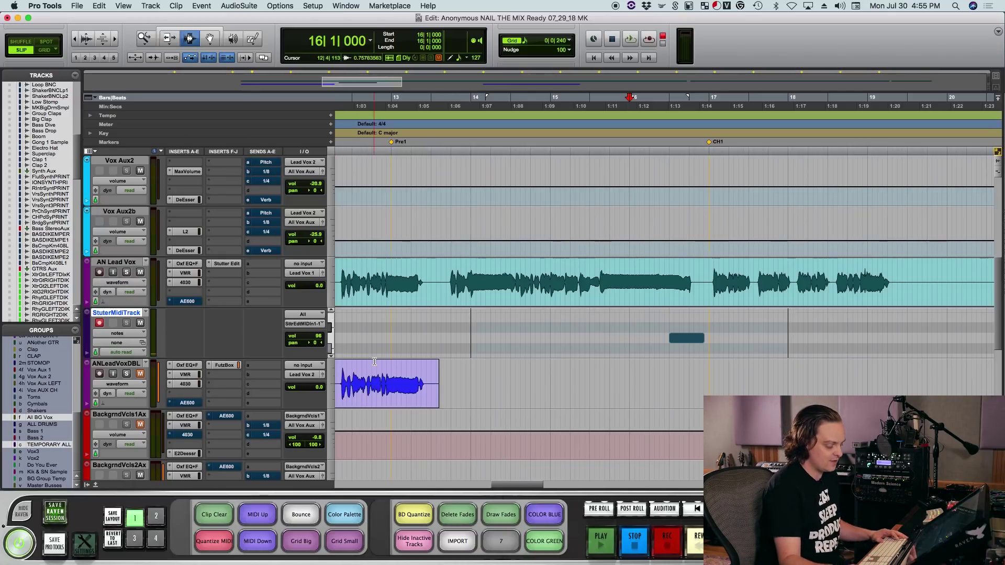
key("space")
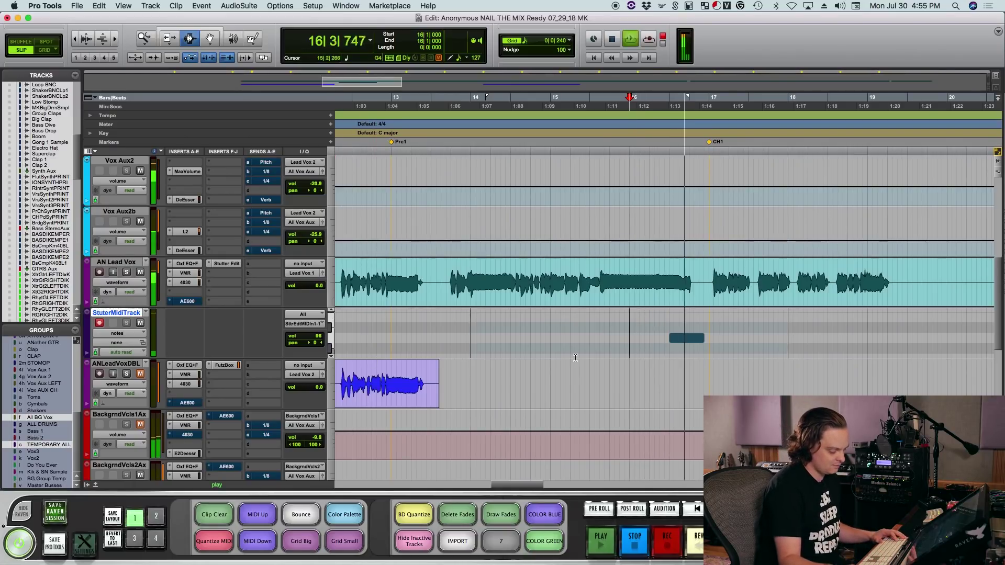
key("space")
left_click_drag(671, 339, 632, 338)
key("F5")
left_click(630, 338)
left_click(631, 338)
left_click(631, 338)
left_click(631, 339)
left_click(631, 338)
key("F7")
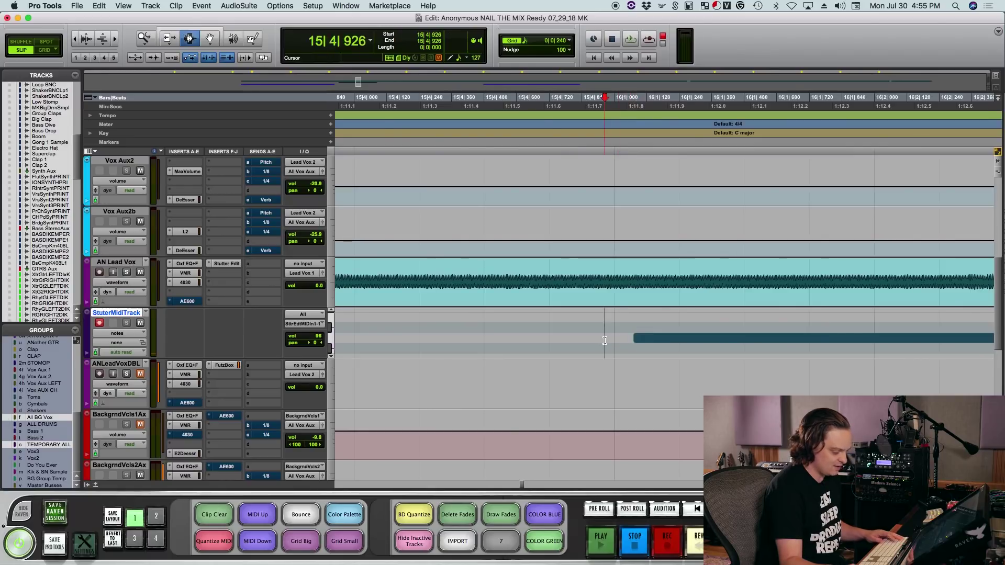
Step: Switch back to Grid mode and audition the extended stutter note from 15|4|000
key("super+bracketleft")
left_click(606, 338)
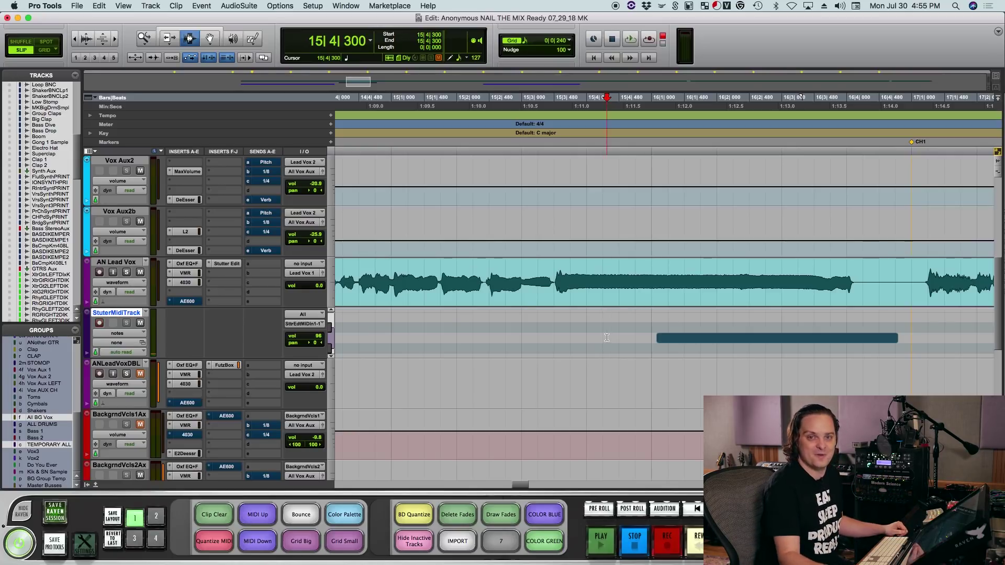
key("F4")
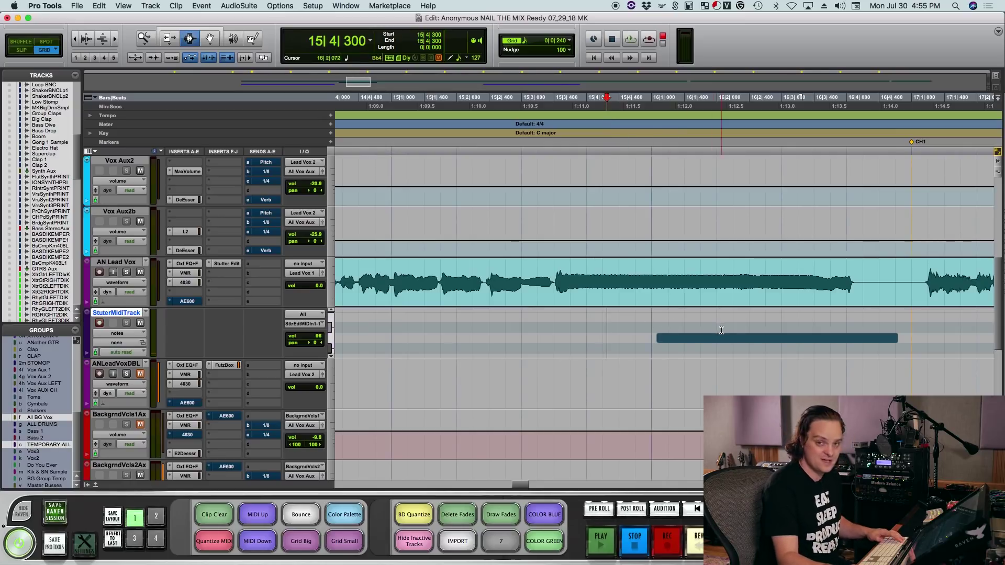
left_click(586, 343)
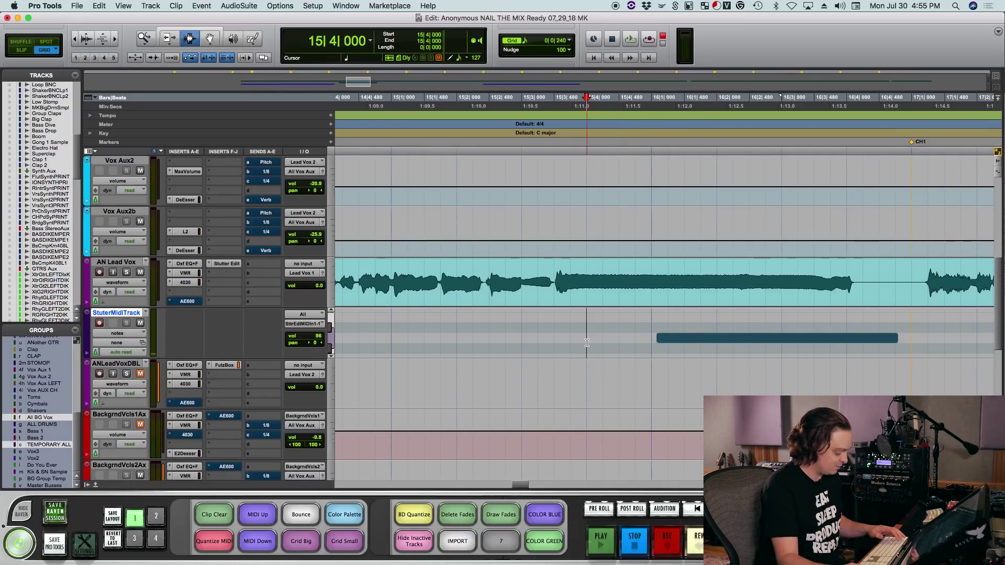
key("space")
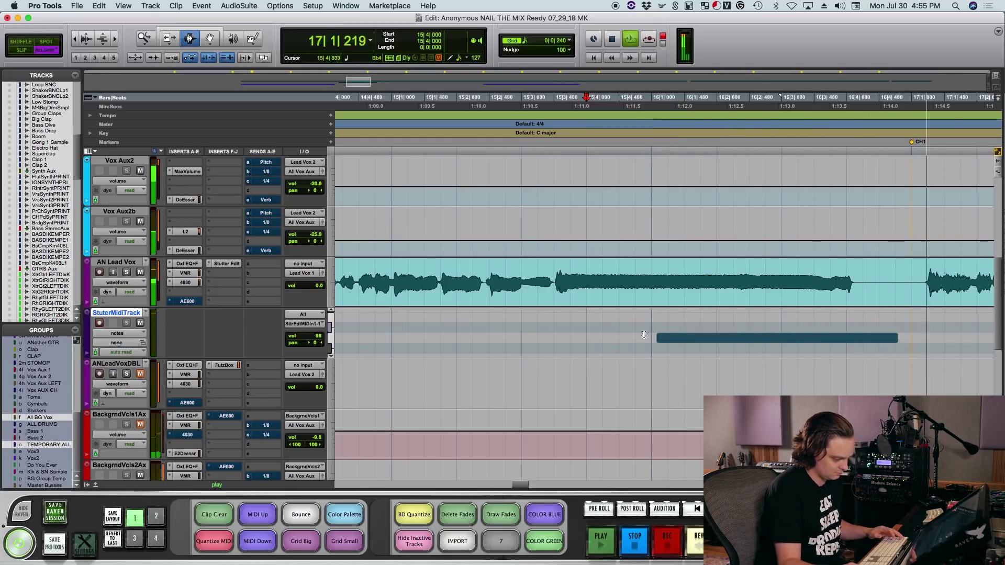
key("space")
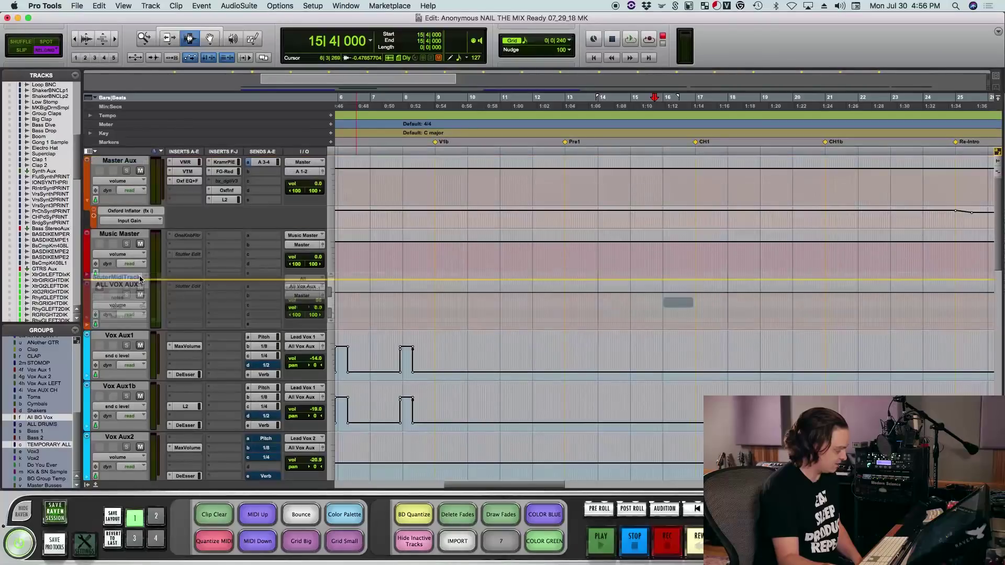
Step: Move StuterMidiTrack directly below Music Master and move the Stutter Edit insert from AN Lead Vox to Music Master
mouse_move(128, 278)
left_mouse_down()
mouse_move(140, 270)
mouse_move(140, 280)
mouse_move(135, 273)
left_mouse_up()
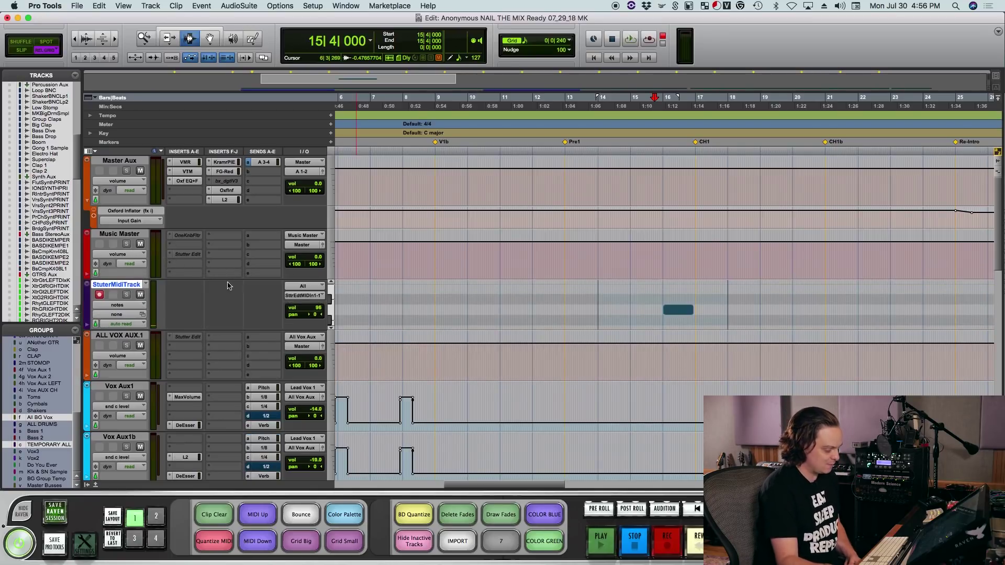
scroll(228, 285, "down", 2)
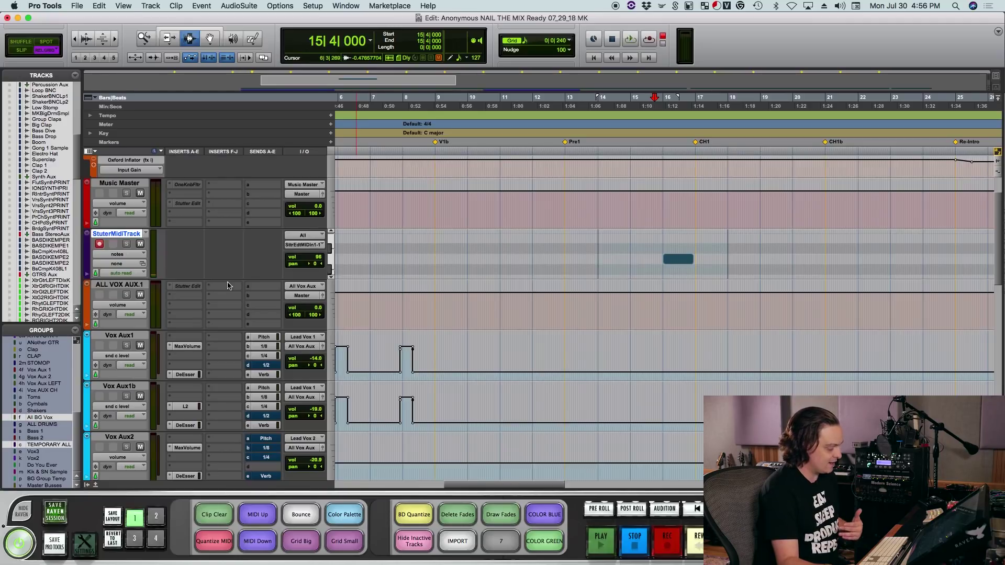
scroll(274, 273, "down", 6)
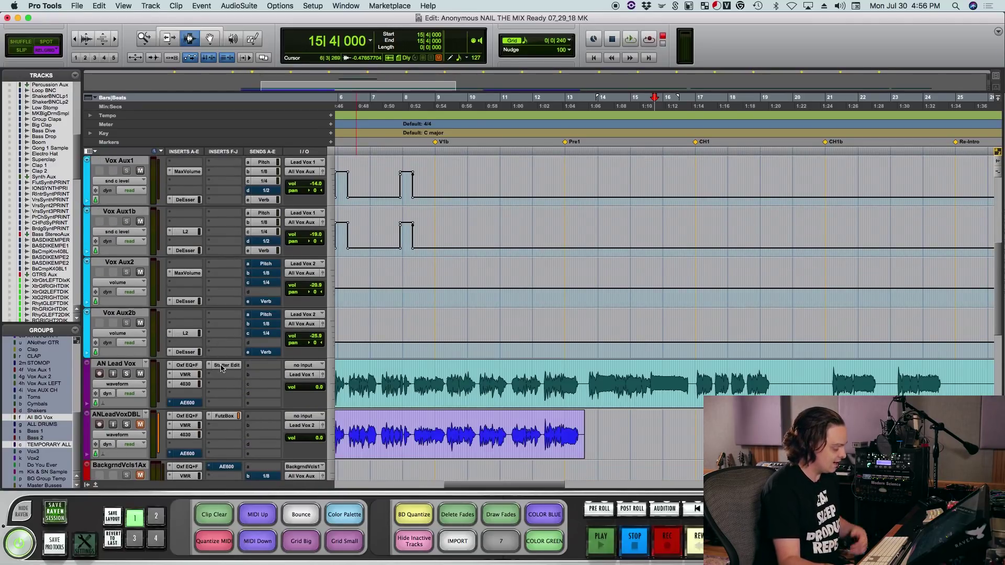
scroll(219, 246, "up", 8)
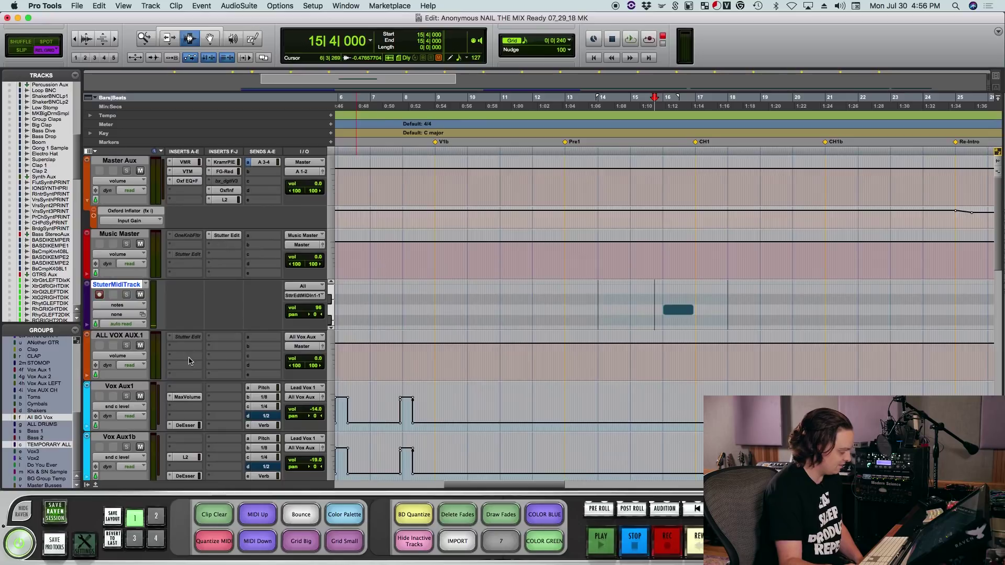
Step: Set StuterMidiTrack's MIDI output to Music Master's Stutter Edit MIDI In 1, channel-1
left_click(303, 297)
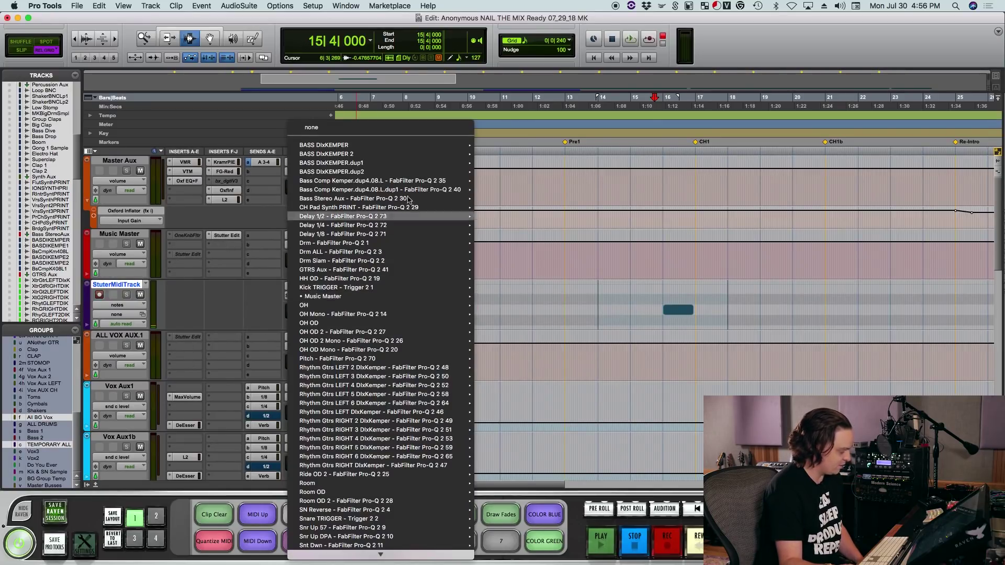
mouse_move(424, 170)
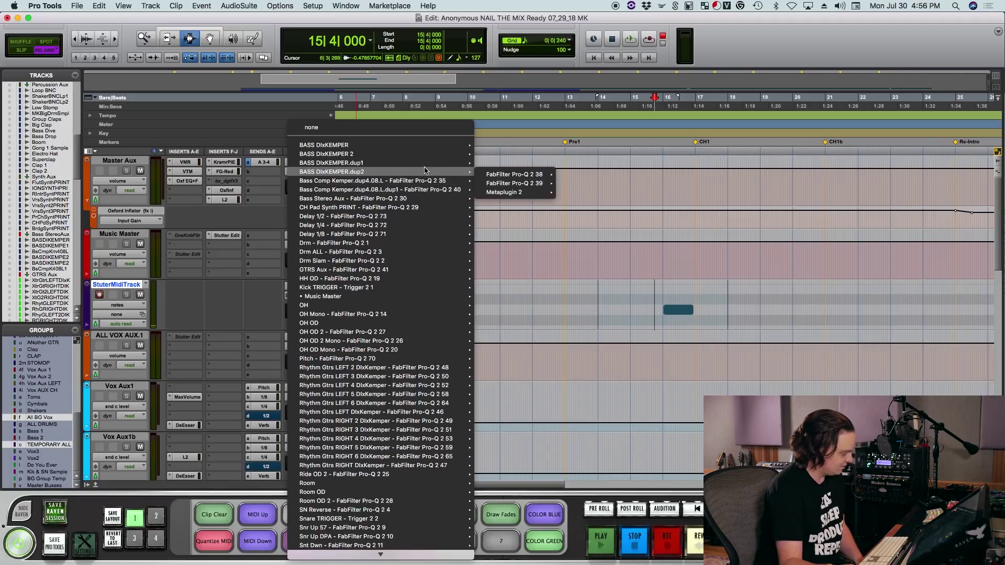
mouse_move(415, 296)
mouse_move(523, 299)
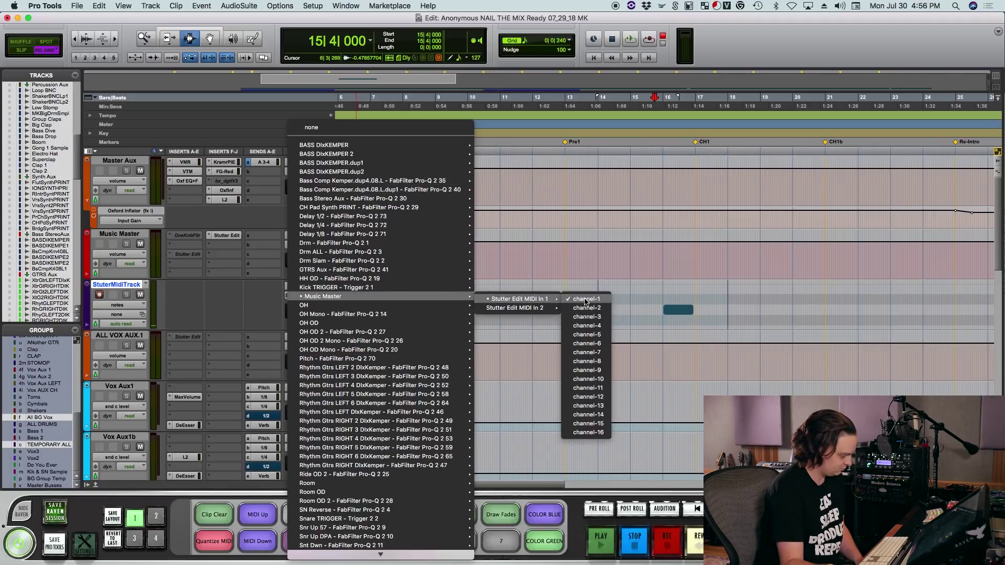
left_click(585, 302)
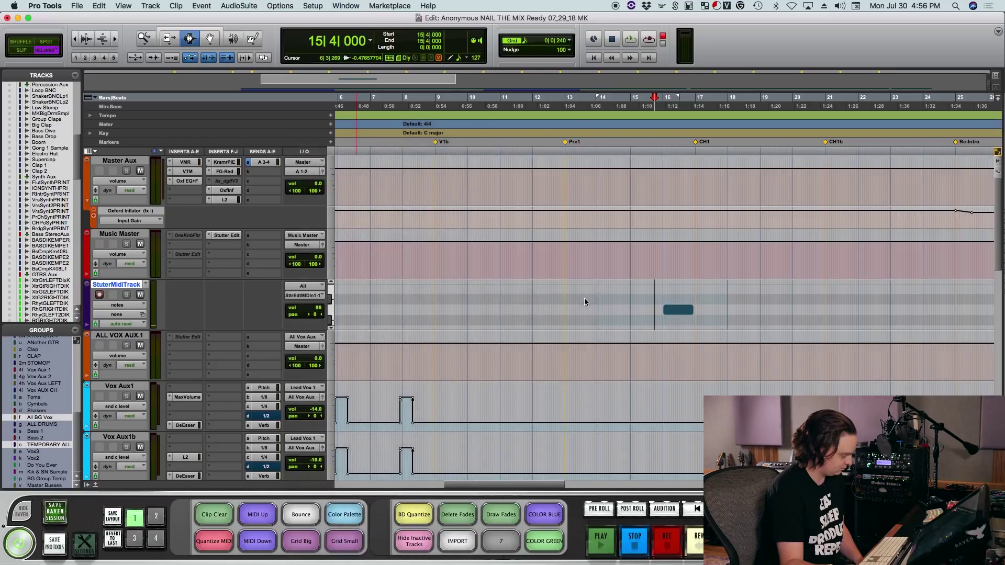
left_click(169, 258)
key("Escape")
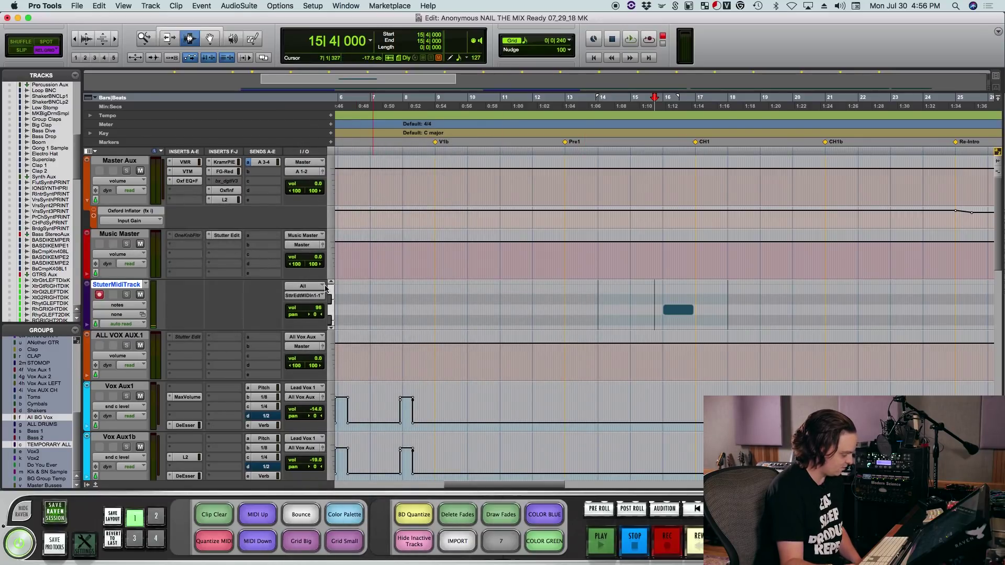
Step: Route StuterMidiTrack's MIDI output to Music Master's Stutter Edit MIDI In 2, channel-1
left_click(316, 302)
mouse_move(319, 296)
mouse_move(516, 308)
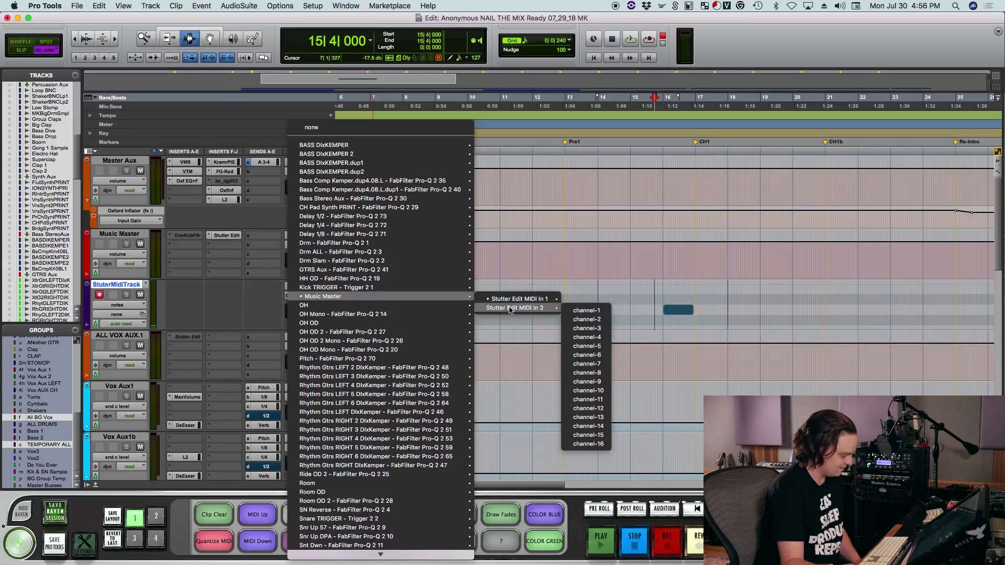
left_click(585, 312)
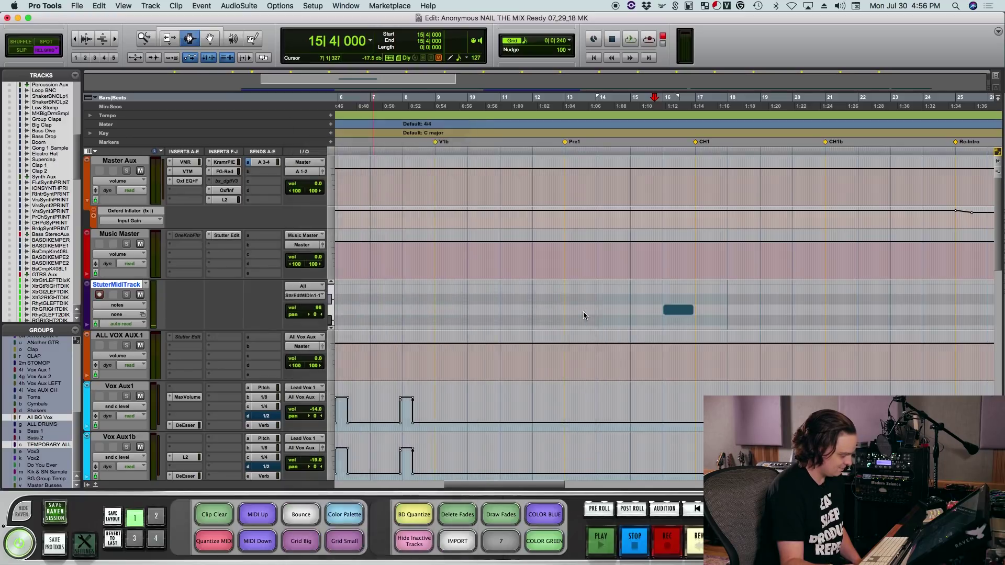
Step: Play the passage from 15|3|240 and delete the old stutter note from StuterMidiTrack
left_click(652, 311)
key("space")
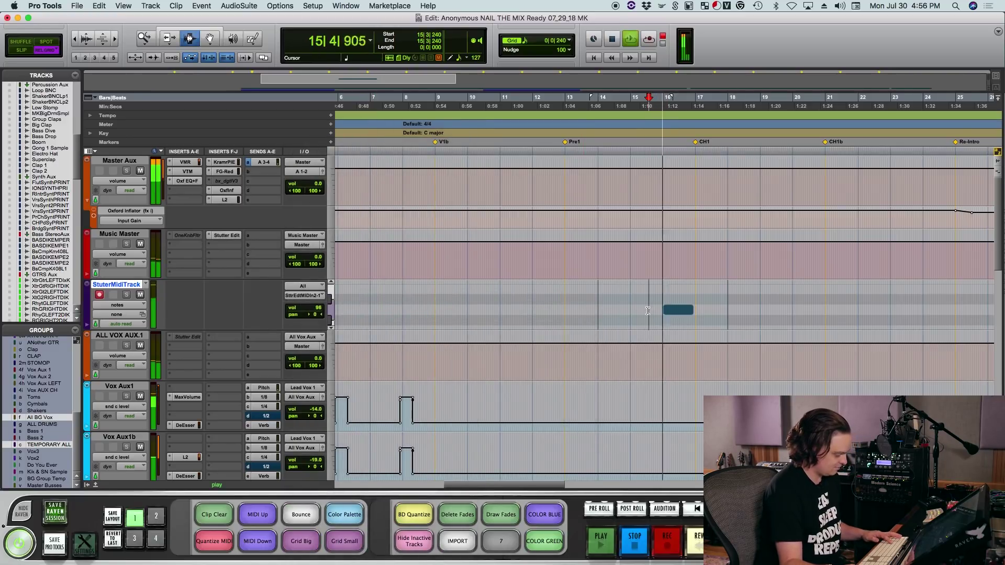
left_click_drag(647, 311, 698, 315)
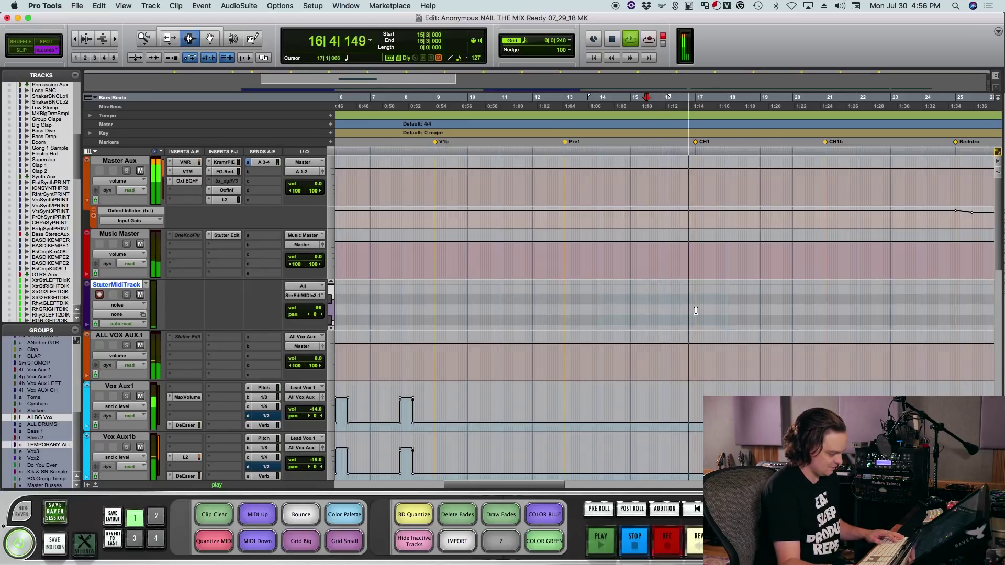
left_click(698, 314)
key("super+bracketright")
key("space")
Step: Select 15|1|000 to 18|1|000 on StuterMidiTrack and record a new stutter trigger note before CH1
left_click_drag(663, 304, 535, 301)
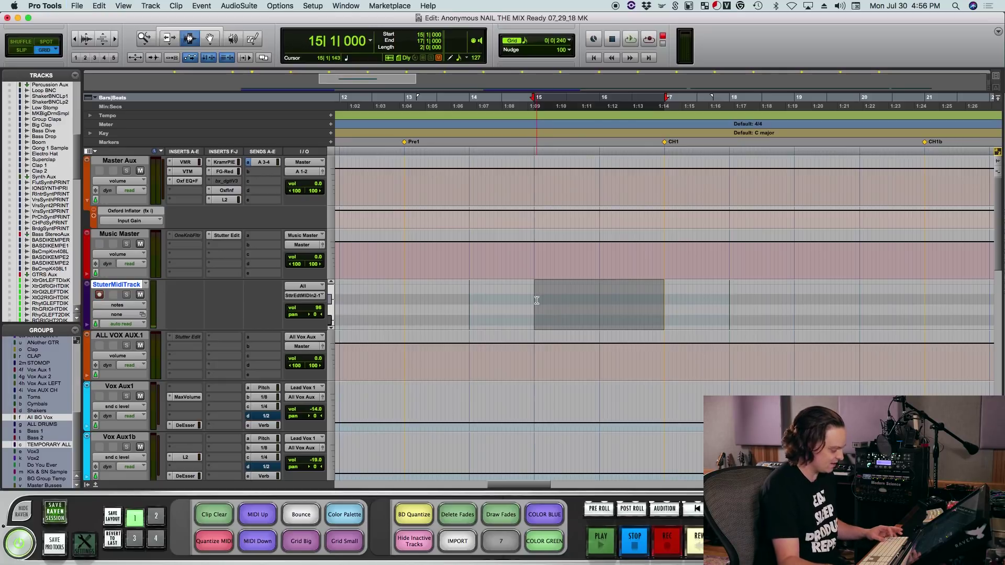
key("space")
left_click(730, 289, "shift")
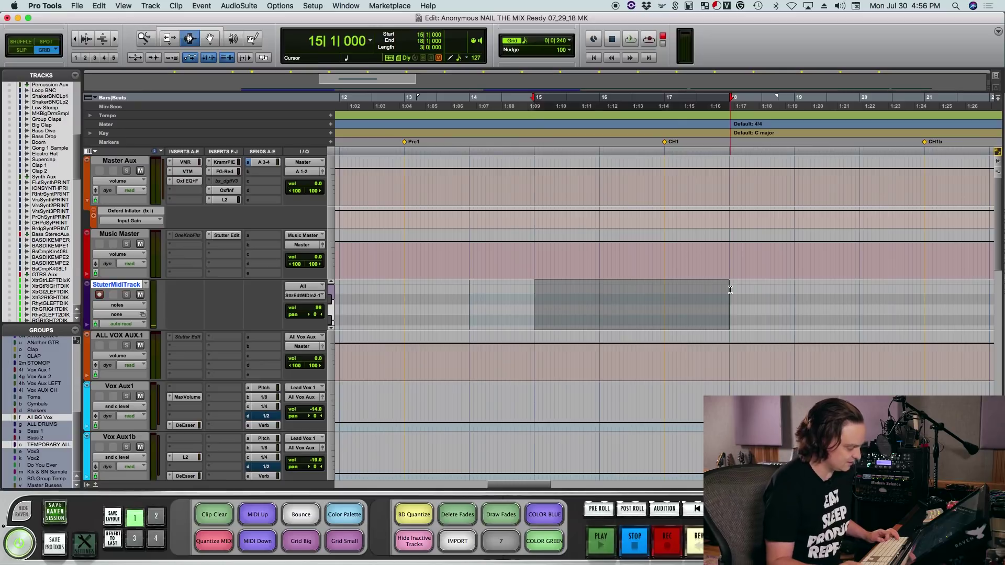
key("super+space")
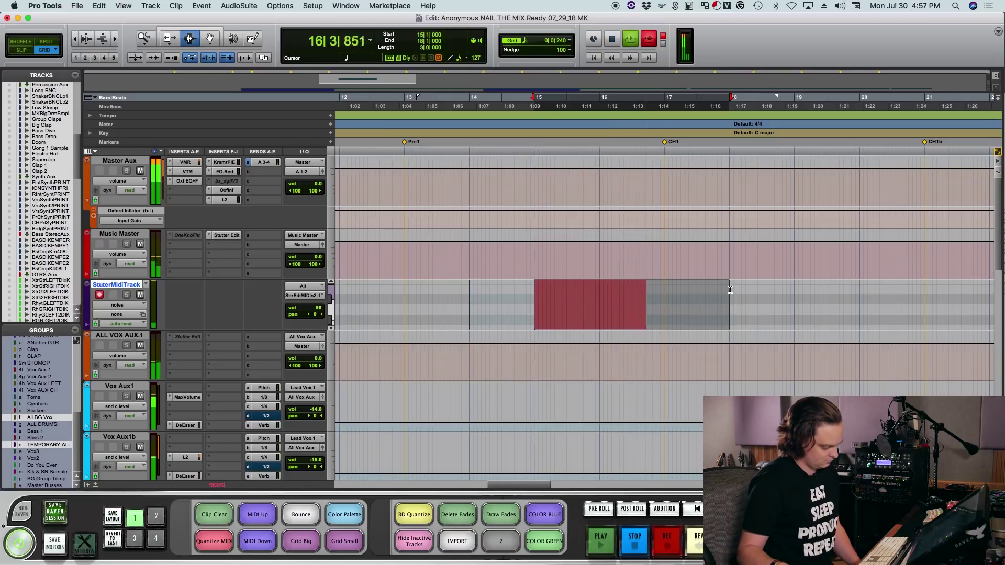
key("space")
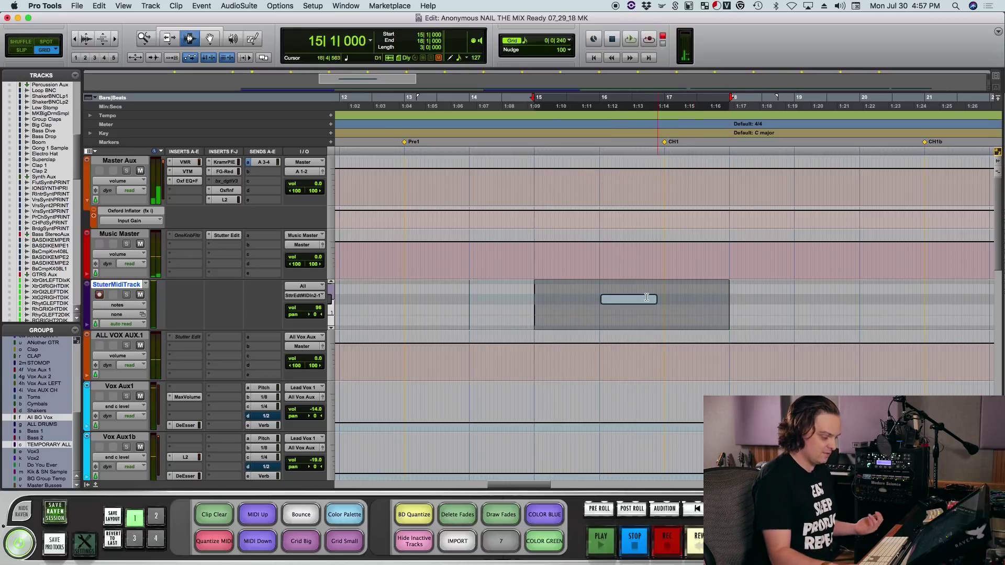
Step: Play from 15|1|000 to audition the newly recorded stutter note on the music bus
left_click(534, 297)
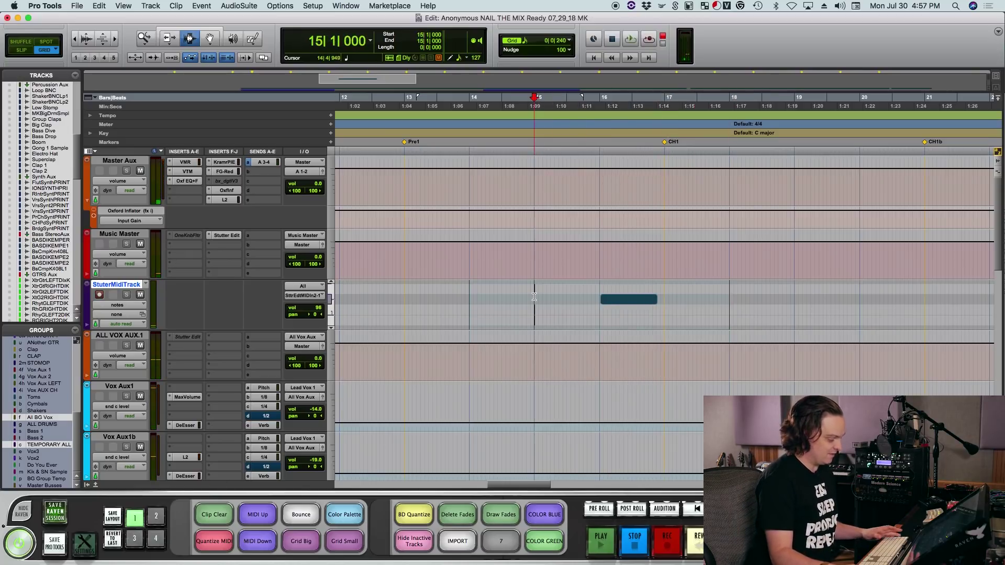
key("space")
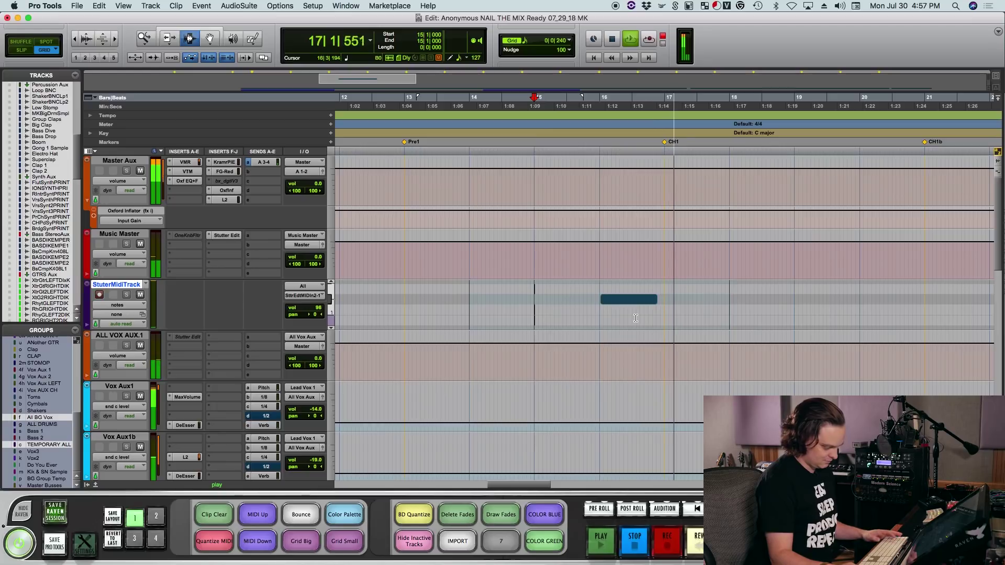
key("space")
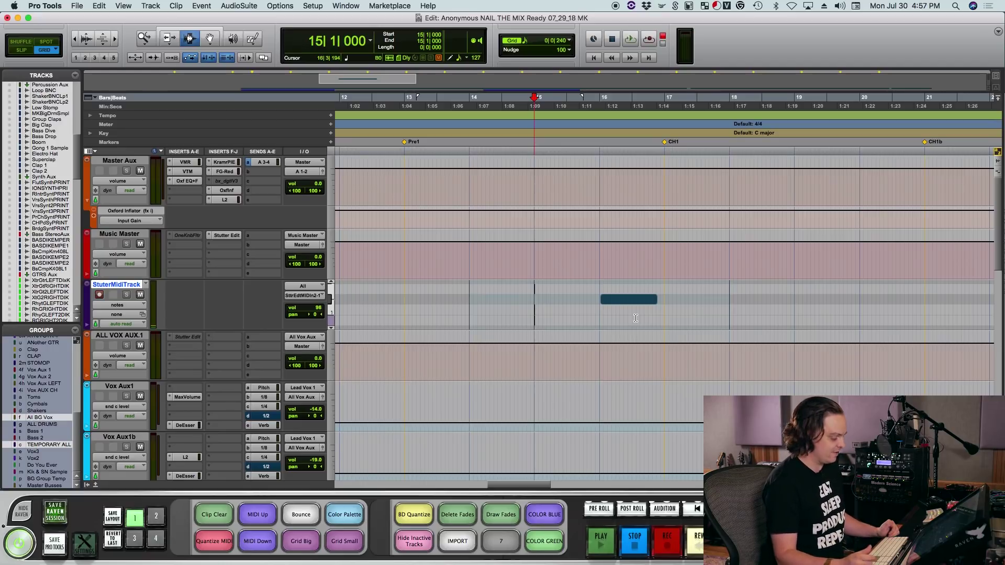
key("super+bracketleft")
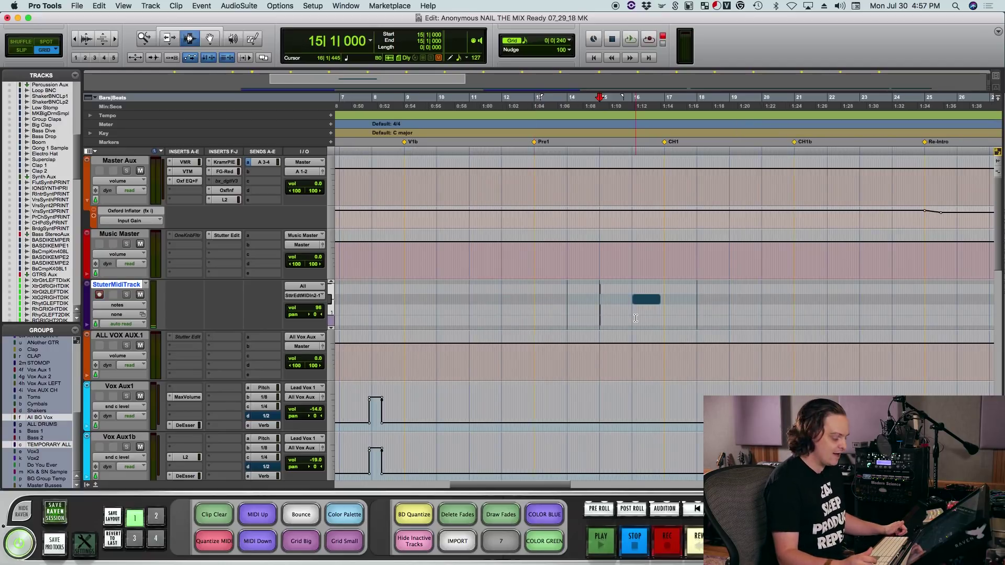